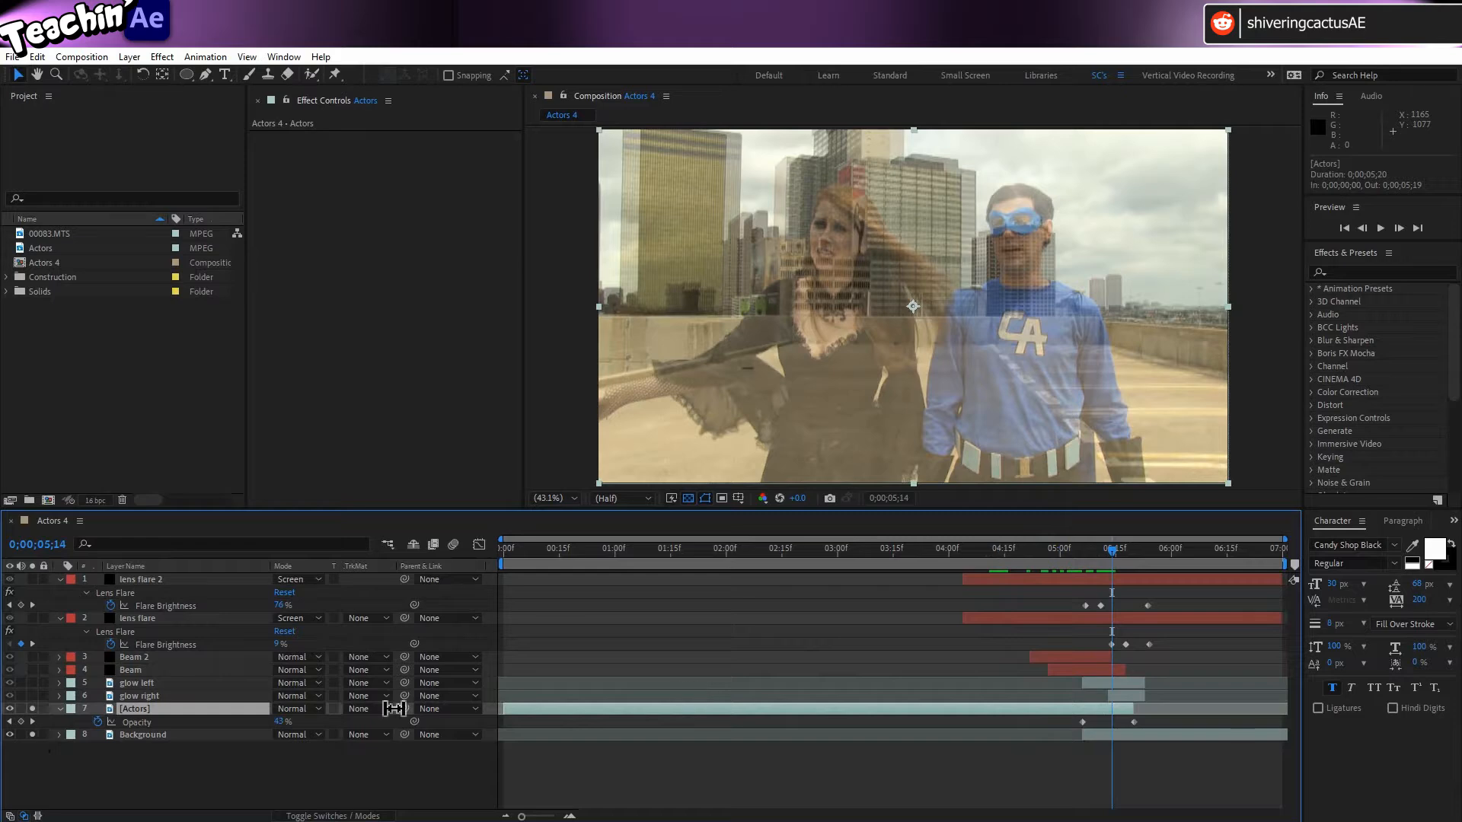
Move the Background layer to position 914.6, 547.0 so its buildings line up with the Actors footage
left_click(163, 736)
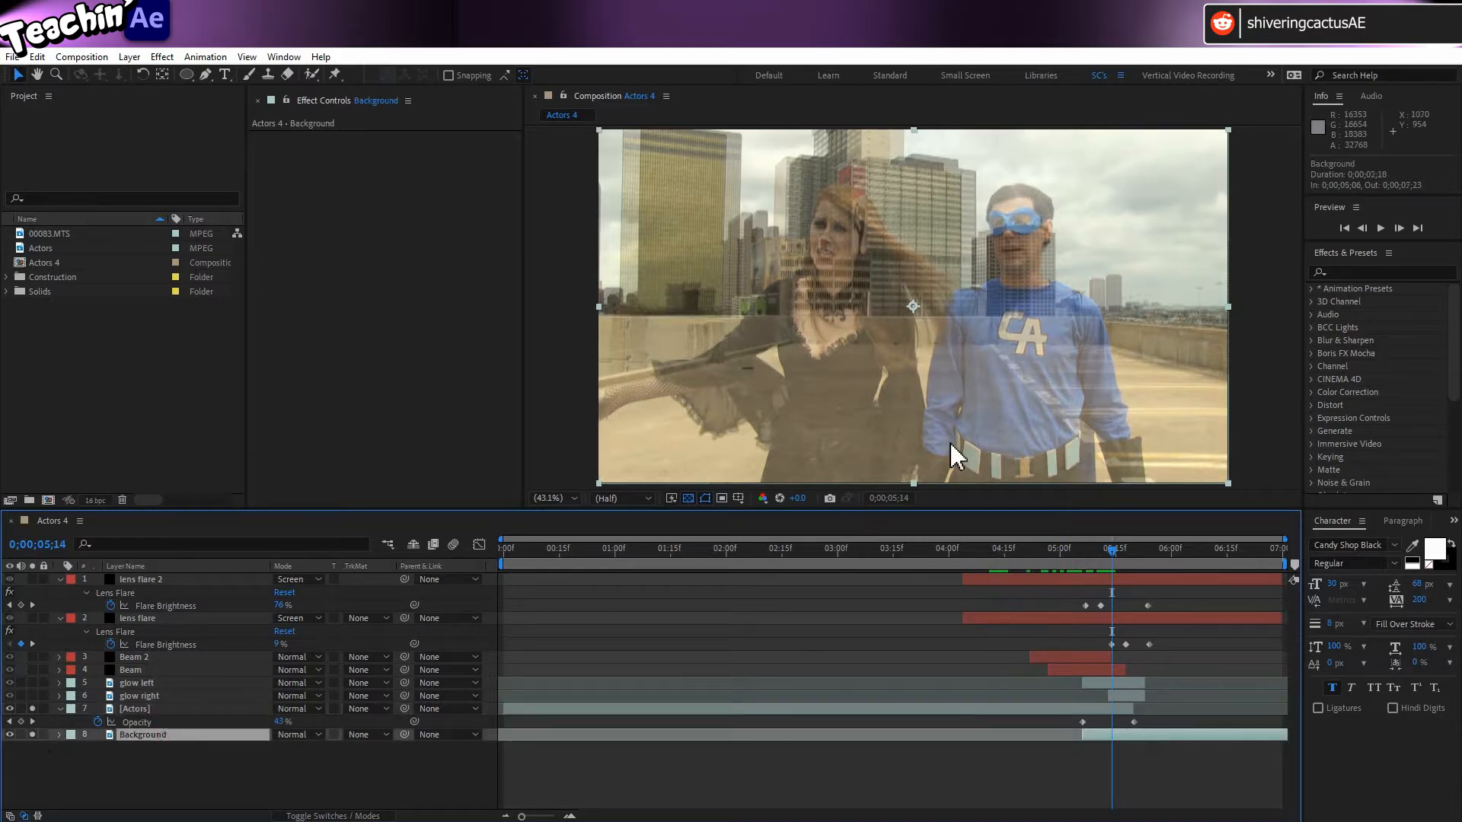
left_click(984, 440)
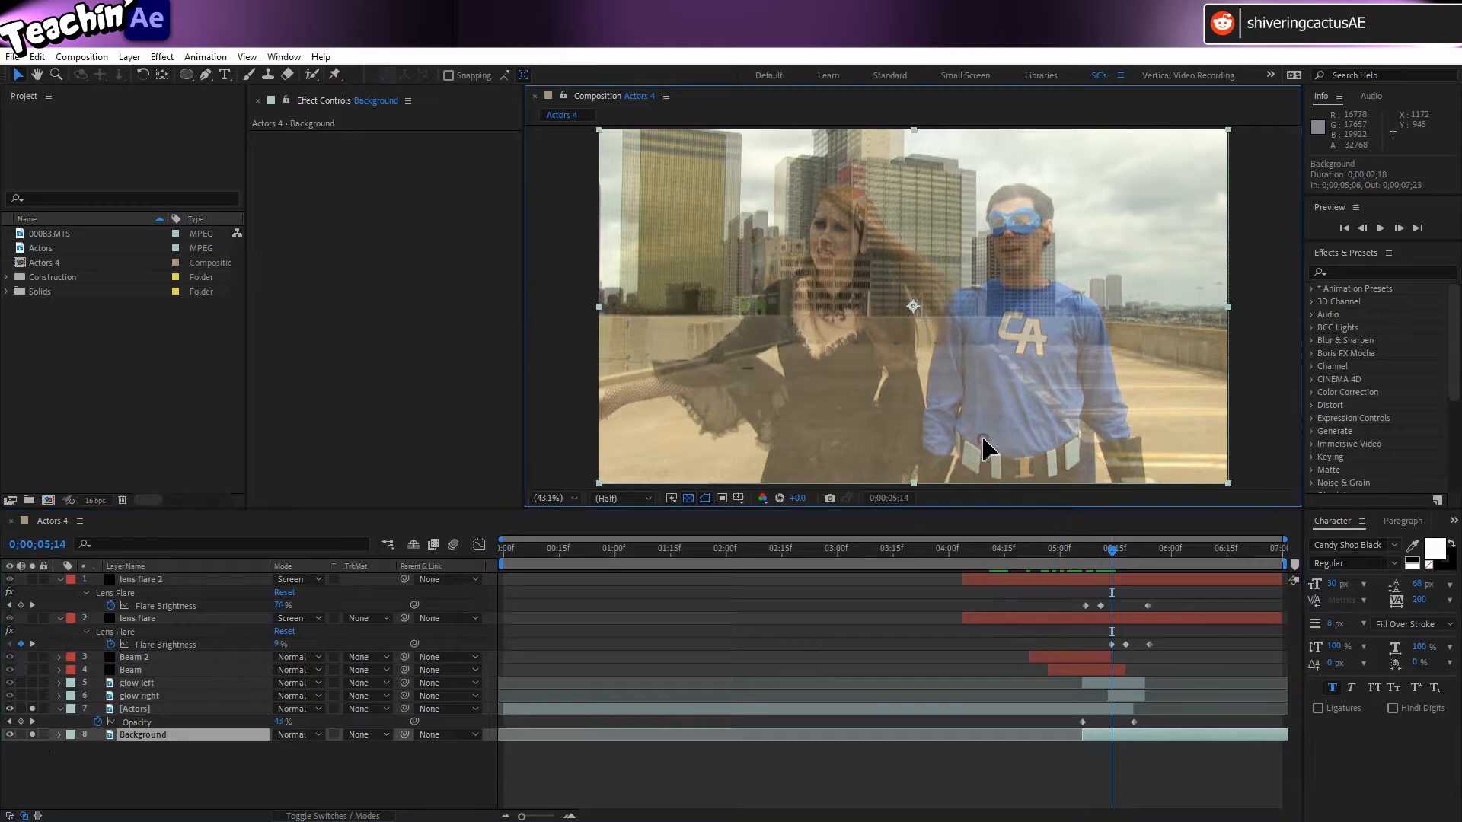
left_click_drag(983, 439, 966, 441)
key("Right")
key("Right")
key("Right")
key("Right")
key("Right")
key("Right")
key("Right")
key("Right")
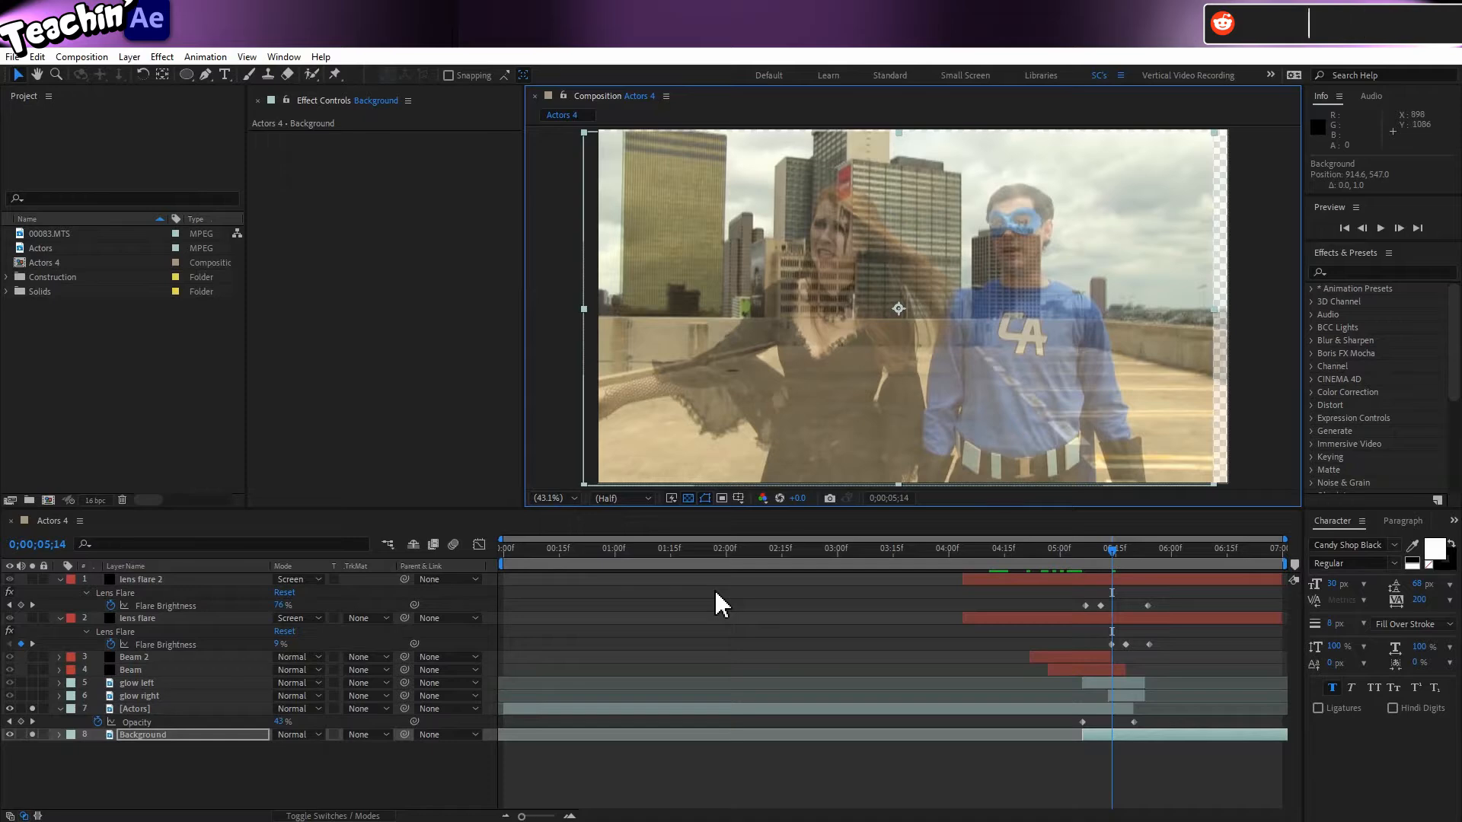
Parent the Background layer and all six layers from glow right up to lens flare 2 to the Actors layer
left_click(407, 767)
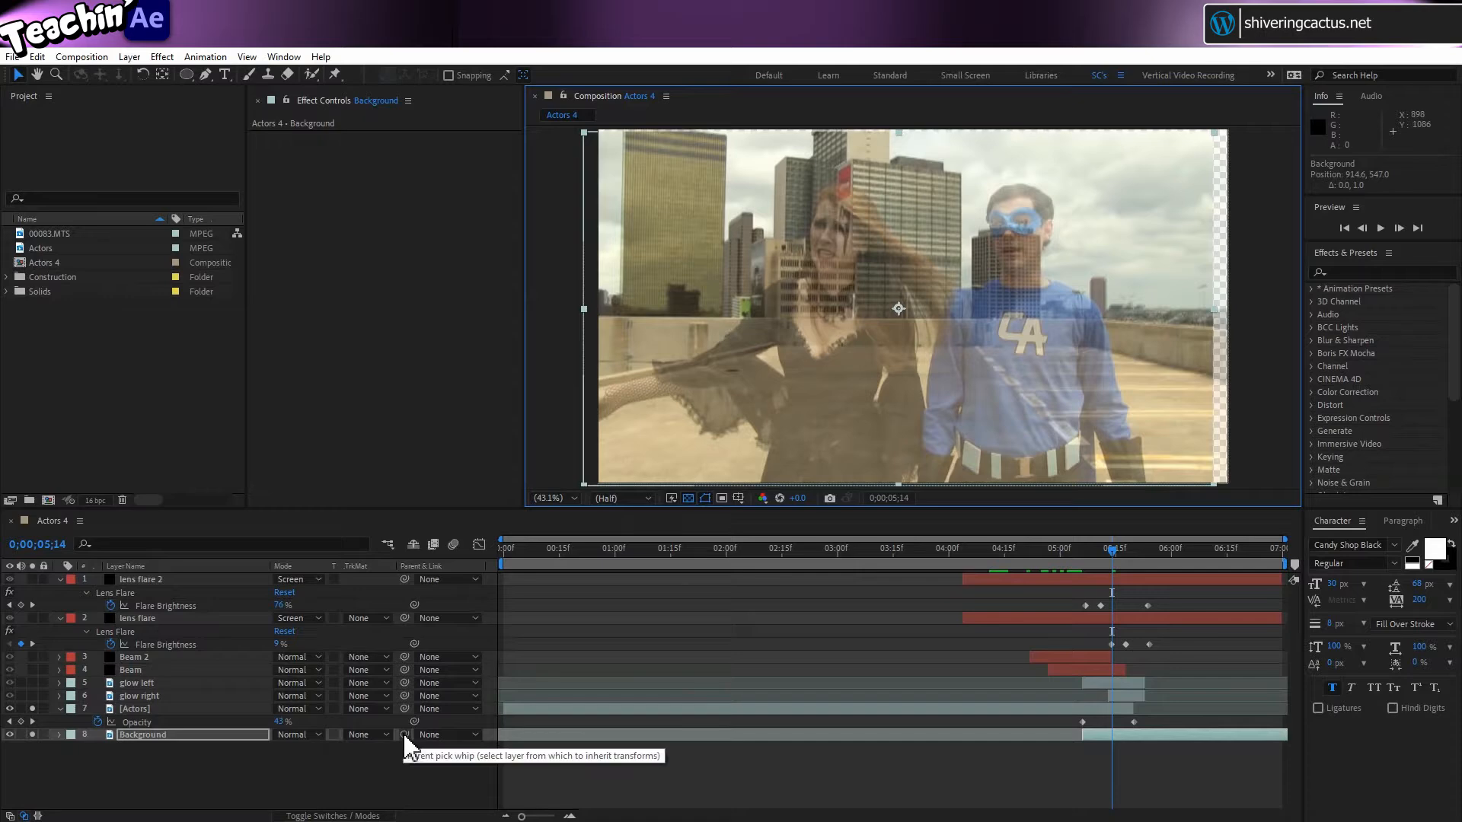
left_click_drag(404, 733, 240, 705)
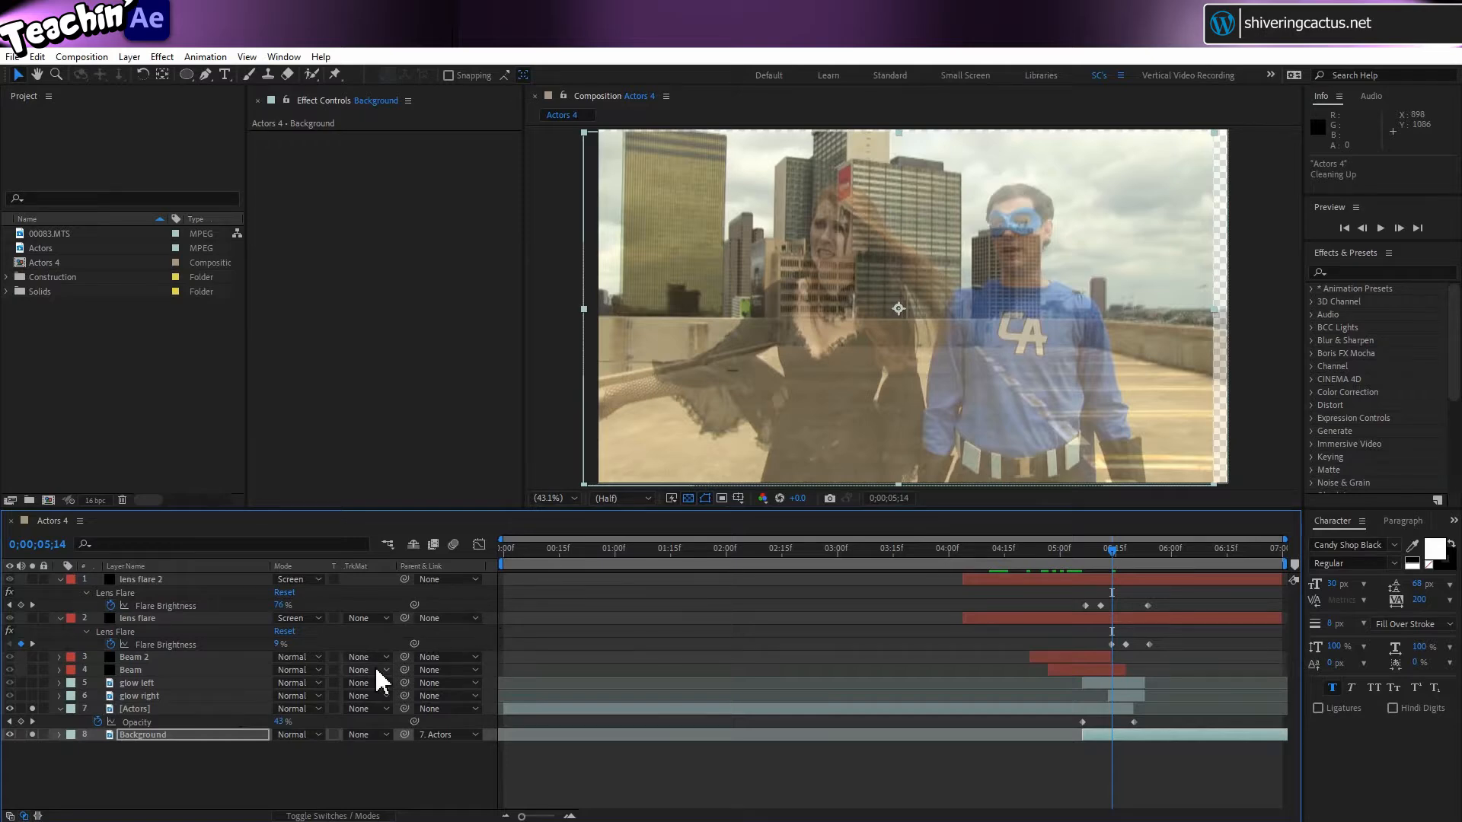
left_click(213, 695)
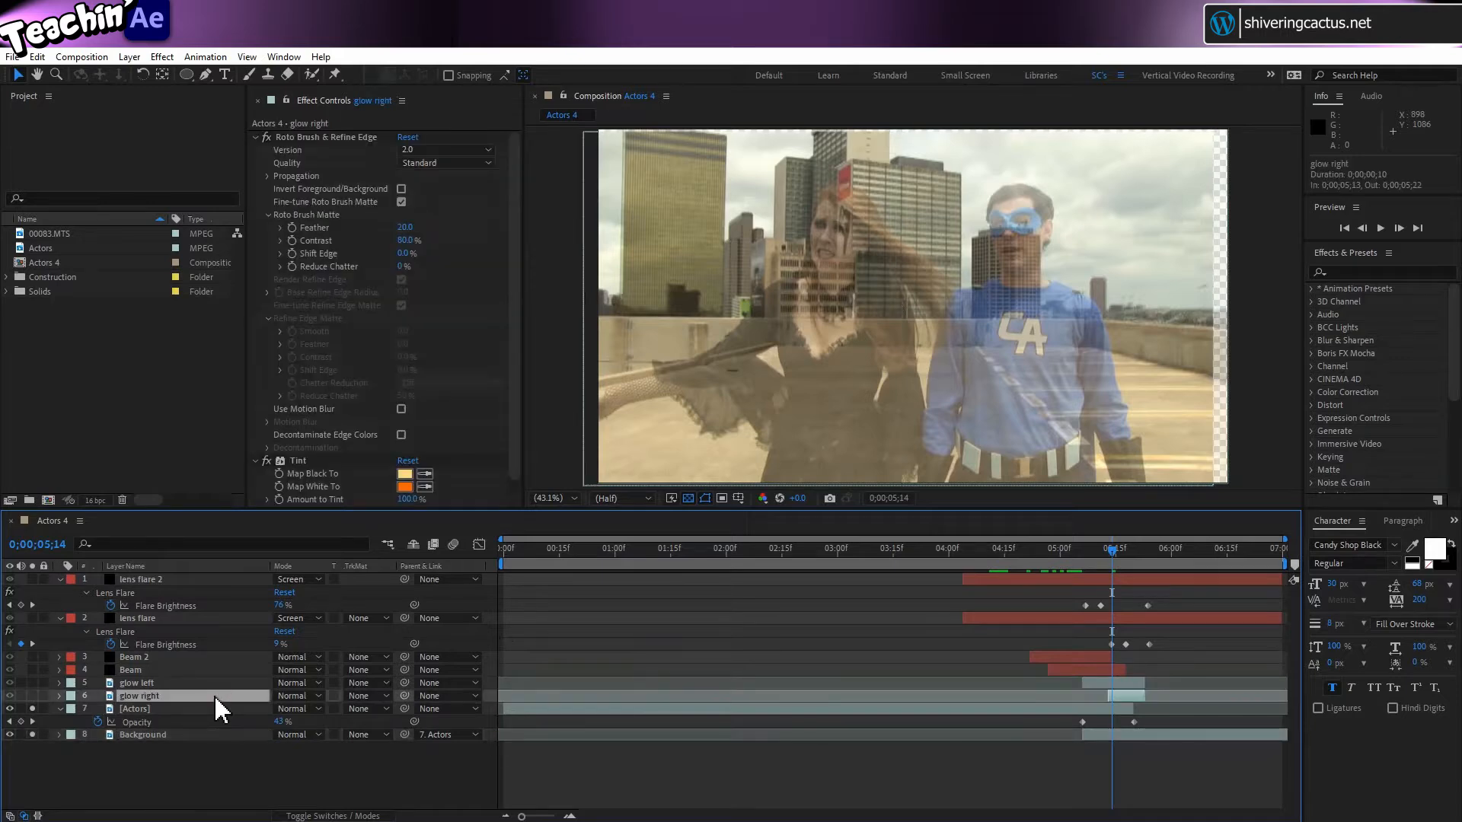
left_click(218, 578, "shift")
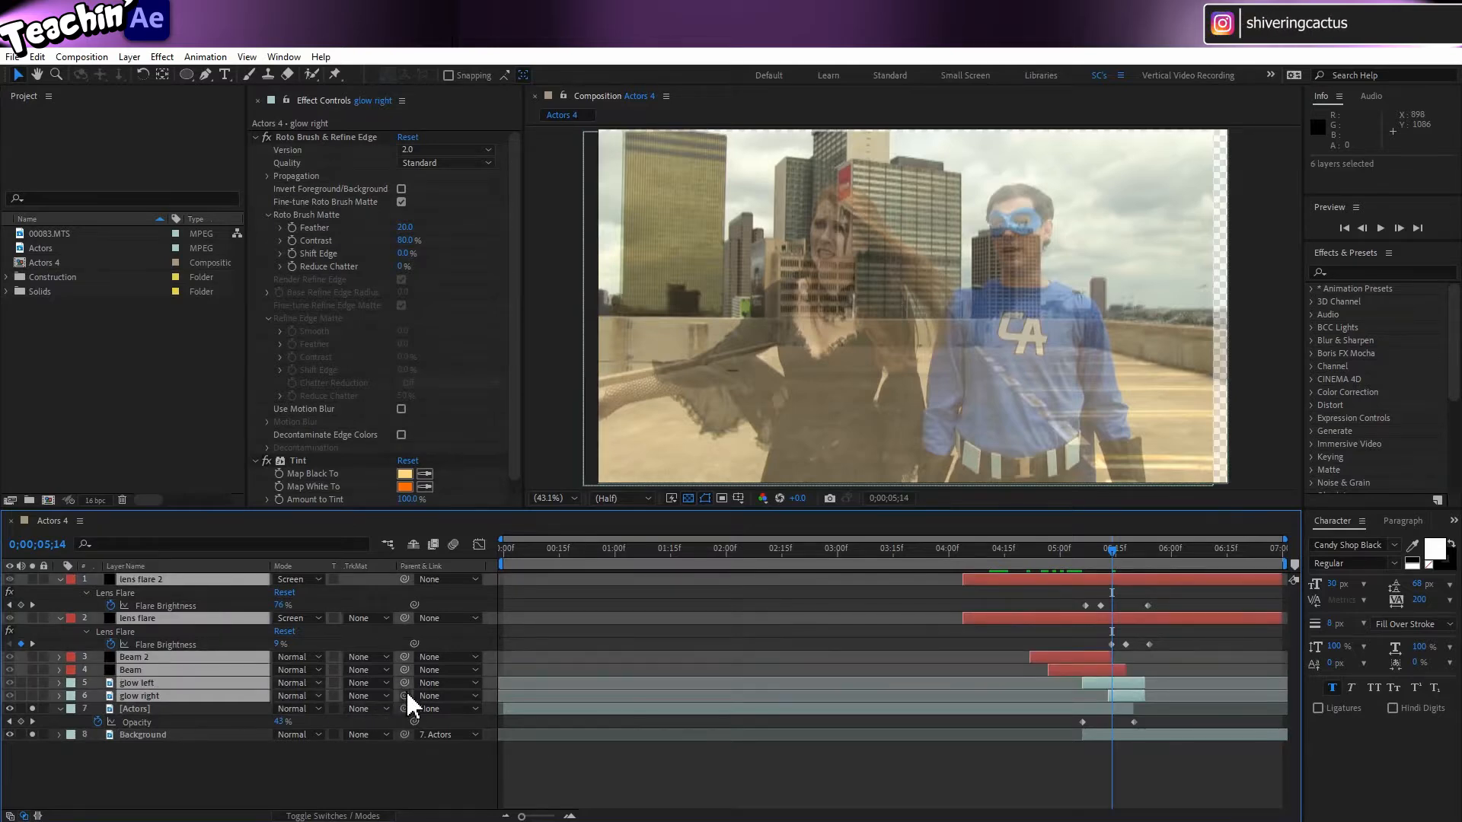
left_click_drag(405, 695, 242, 713)
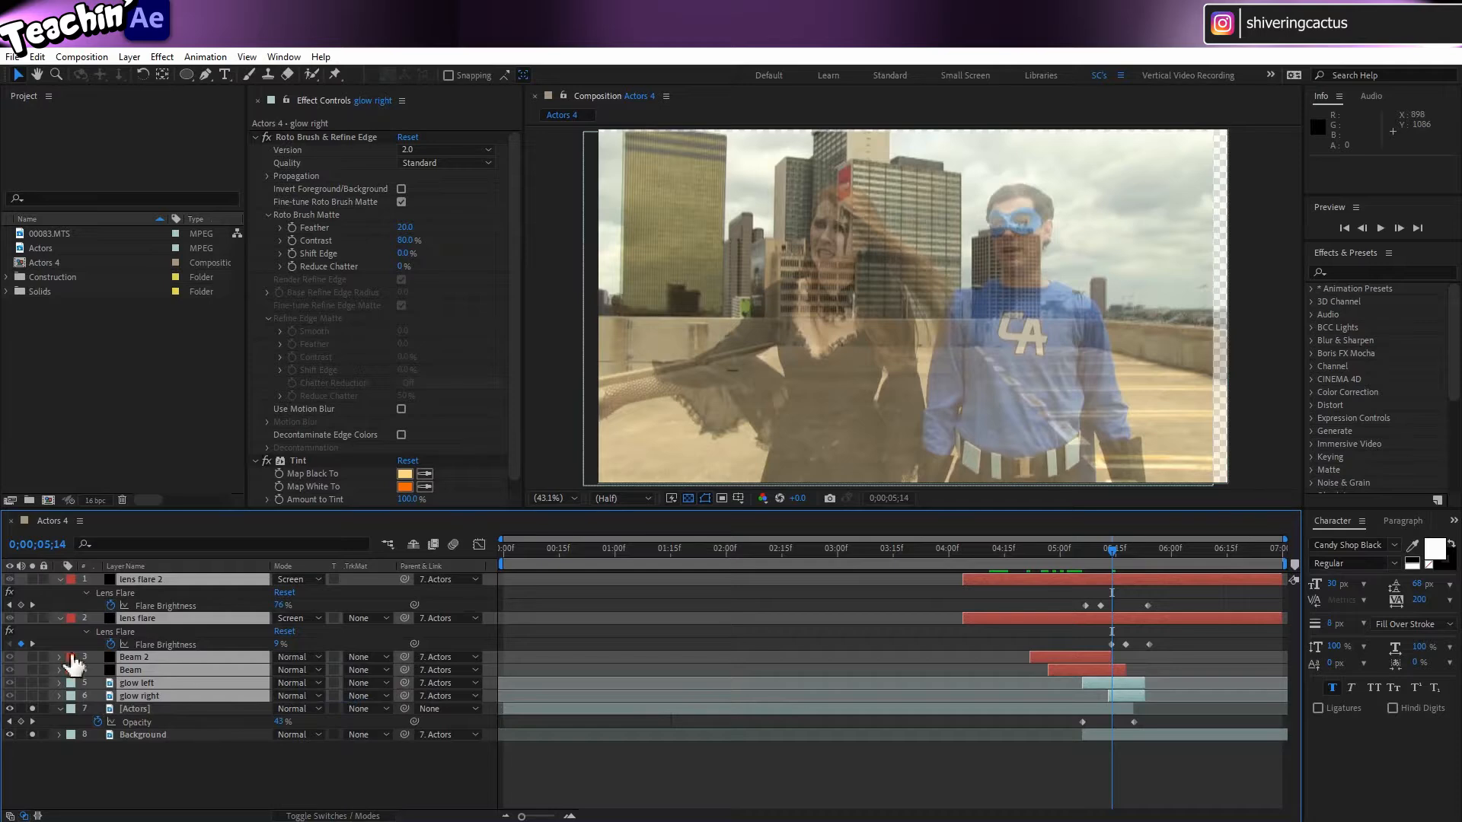
Scale the Actors layer to 103% and shift it to position 976.3, 540.0 to cover the empty frame edge
left_click(157, 710)
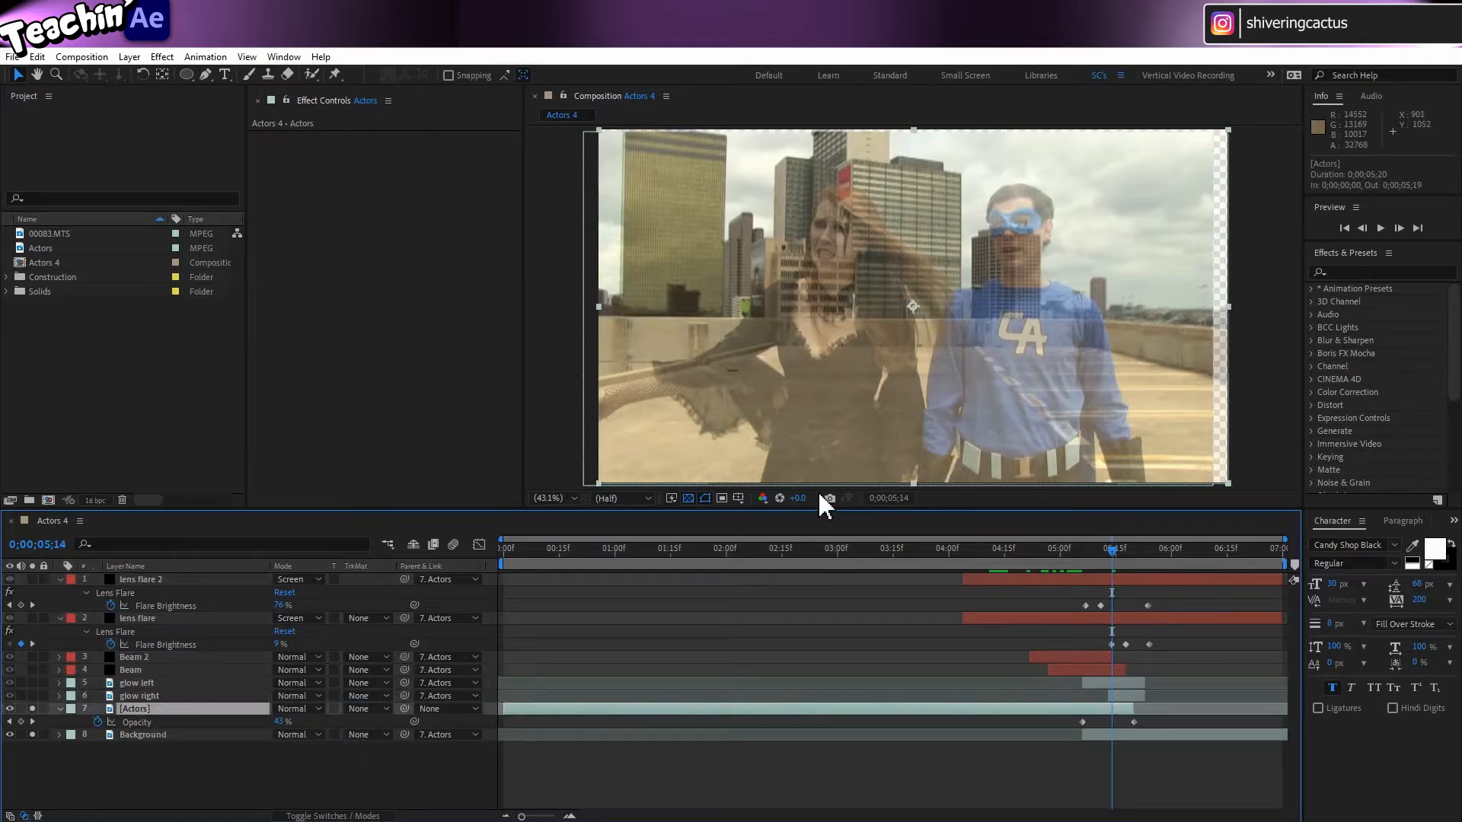
key("s")
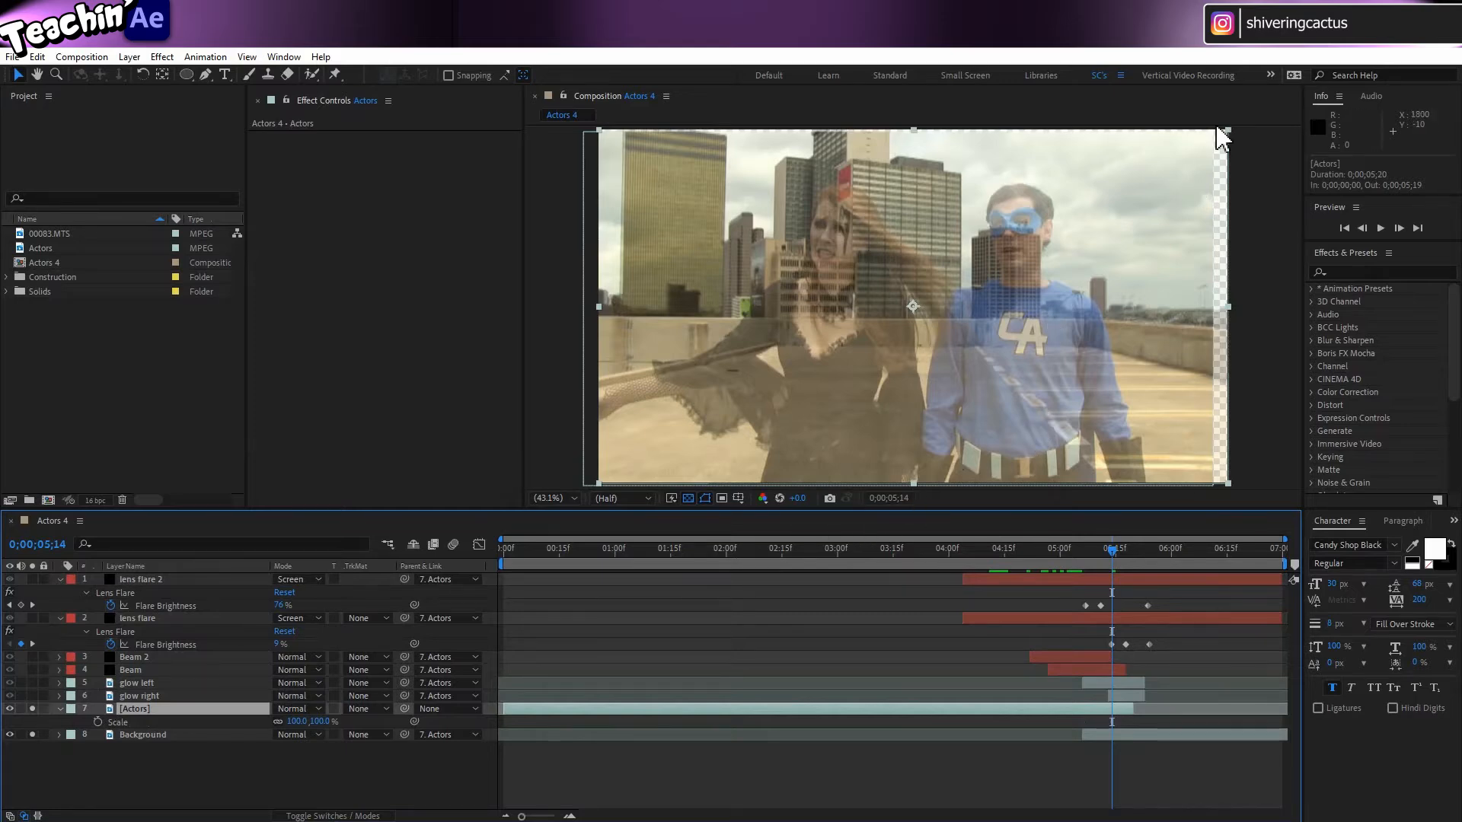
mouse_move(1231, 135)
left_mouse_down()
mouse_move(1244, 137)
mouse_move(1236, 125)
mouse_move(1208, 150)
left_mouse_up()
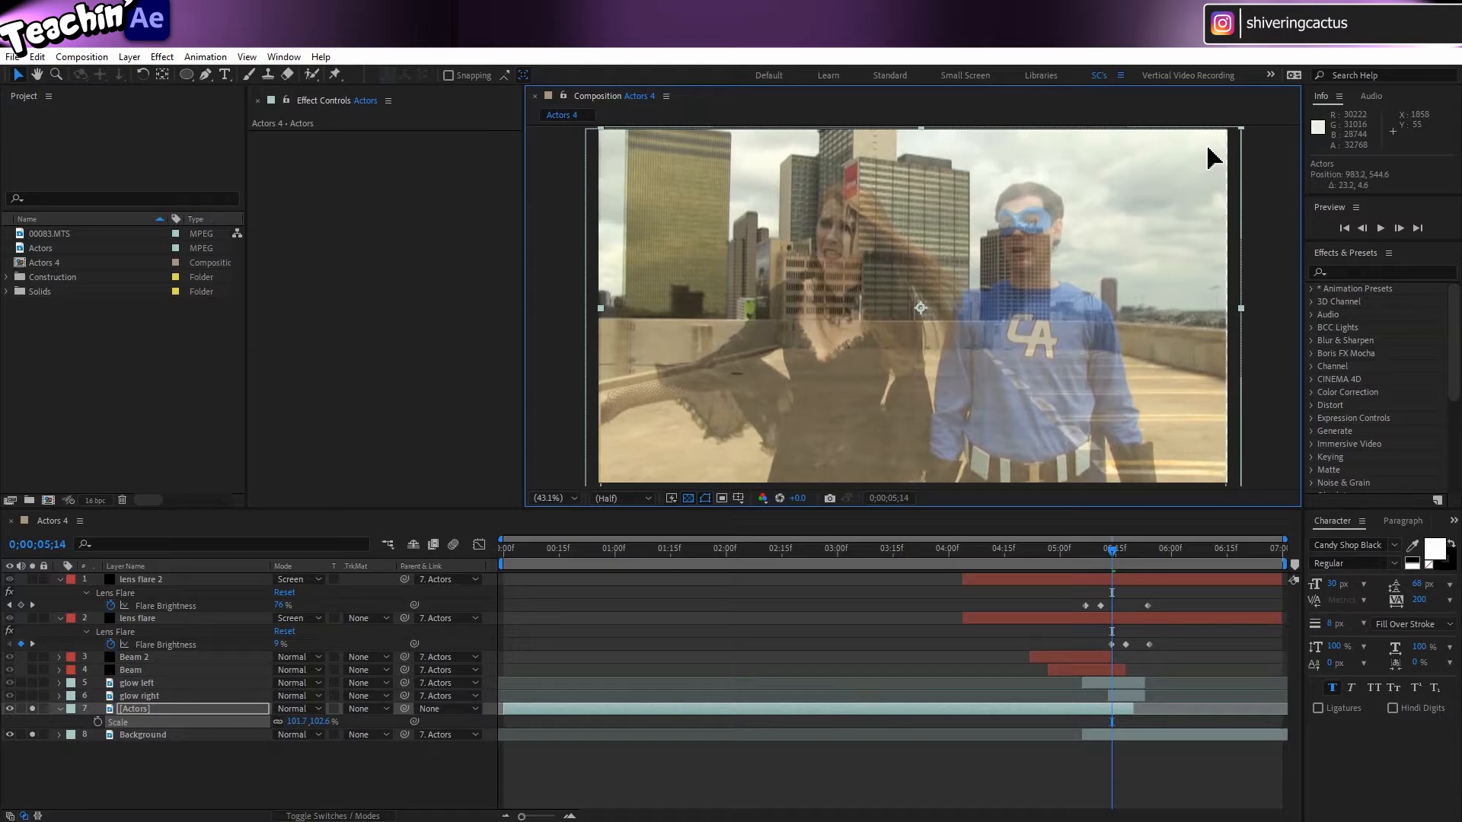
key("ctrl+z")
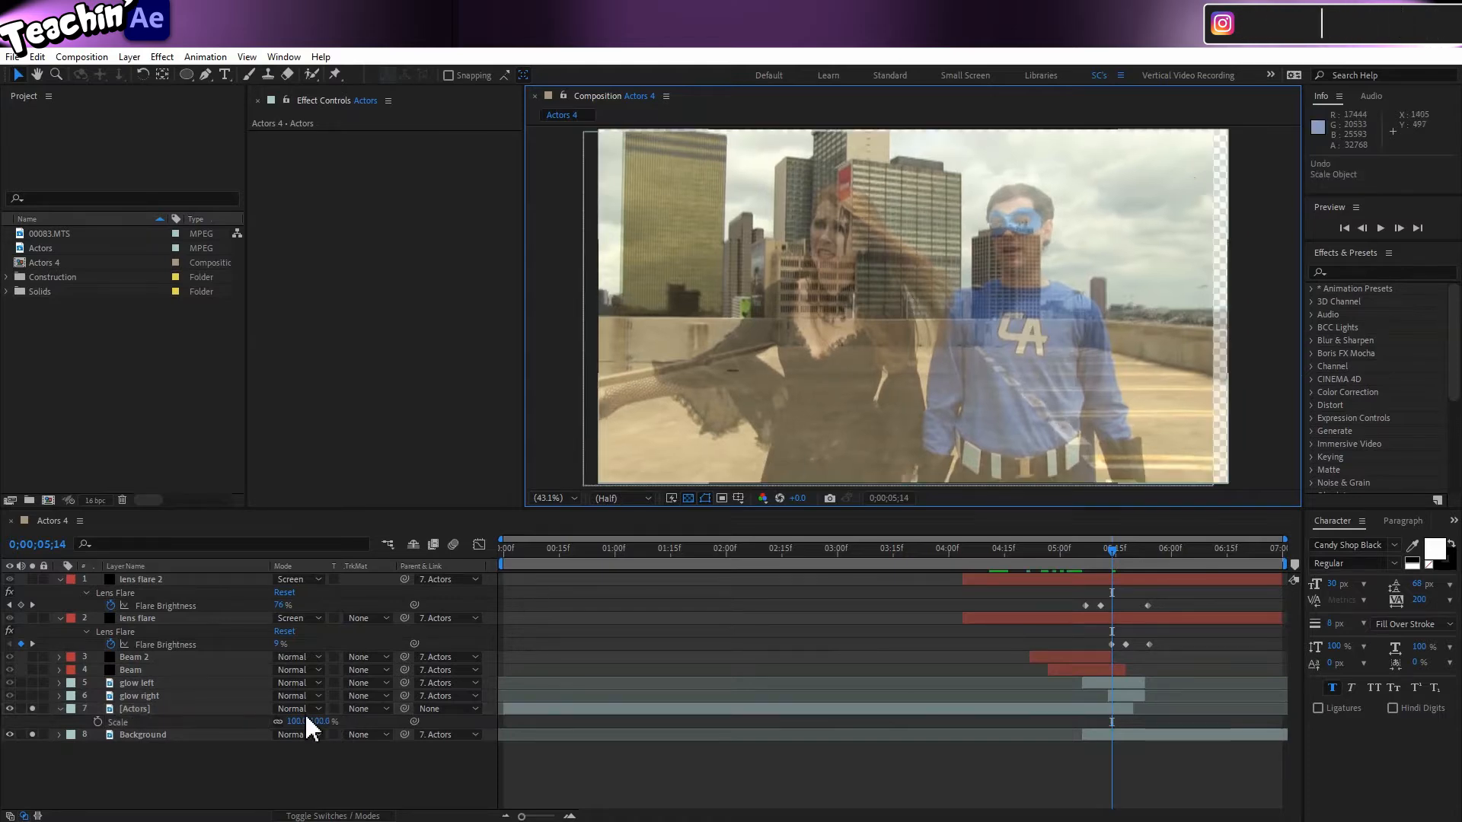
left_click_drag(307, 716, 295, 721)
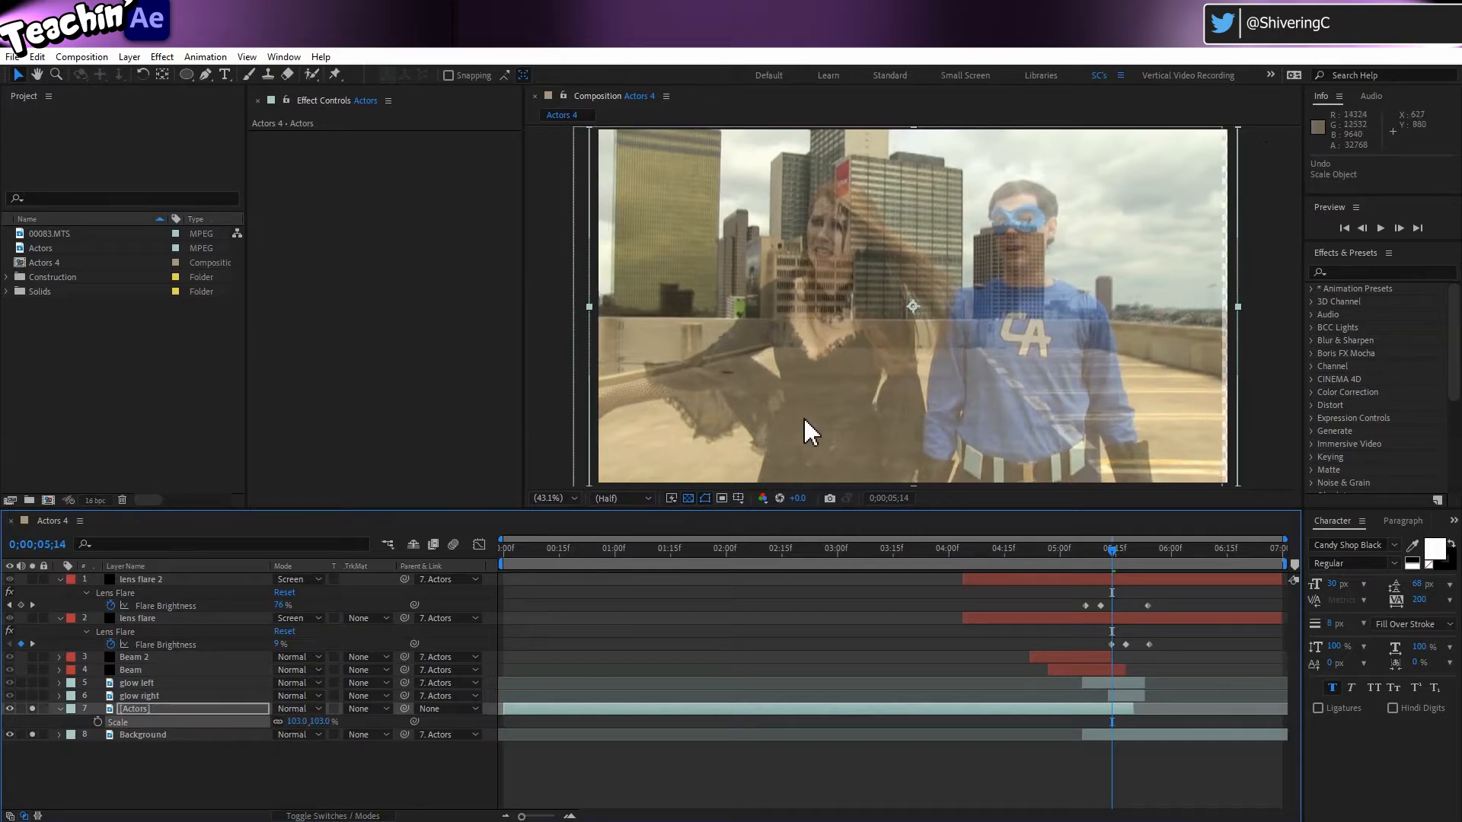
left_click_drag(804, 417, 809, 417)
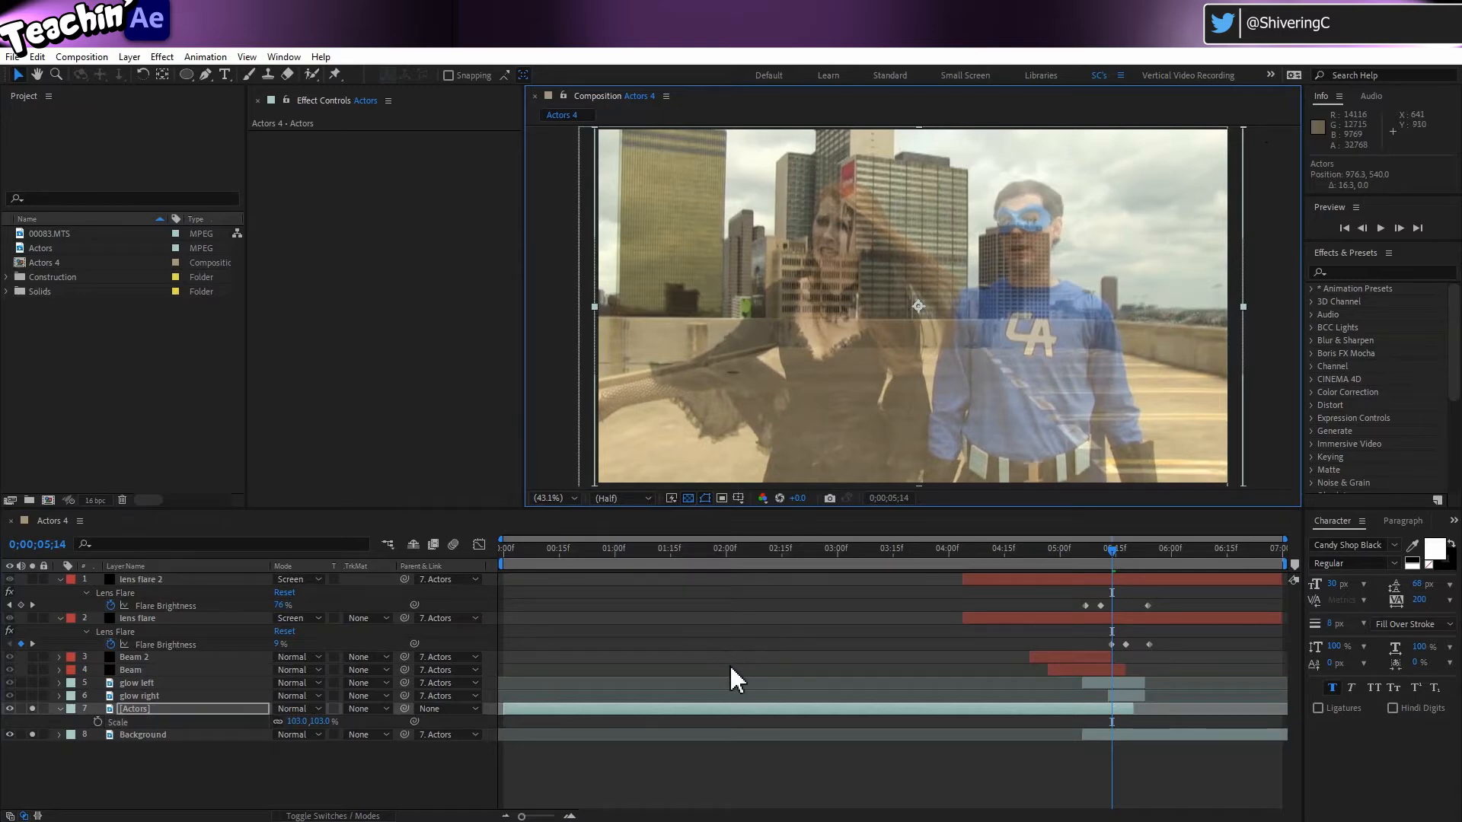
Apply the Levels effect to the Background layer, with the current time at 0;00;05;14
left_click_drag(1113, 547, 1067, 576)
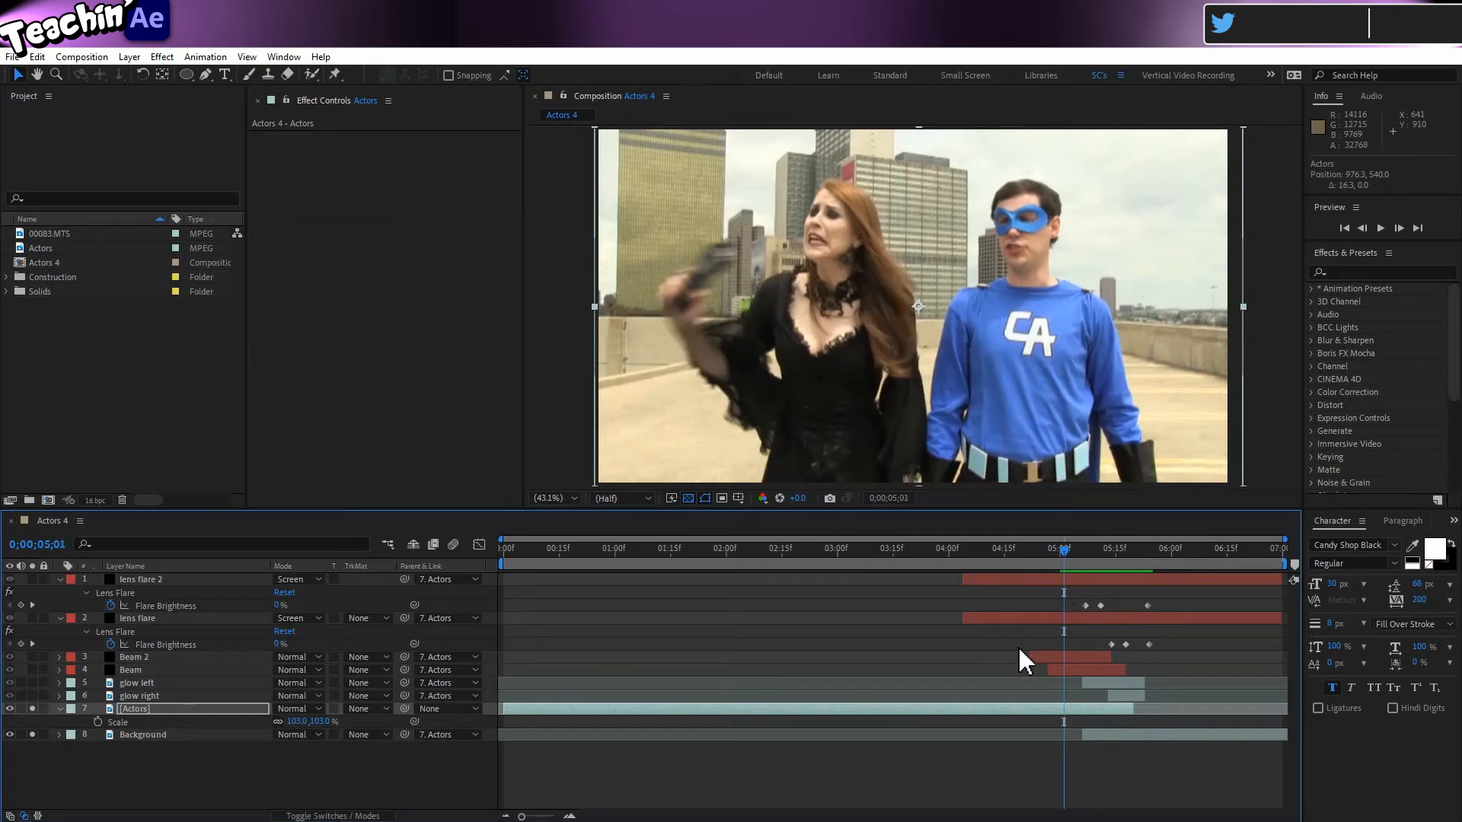
left_click(200, 734)
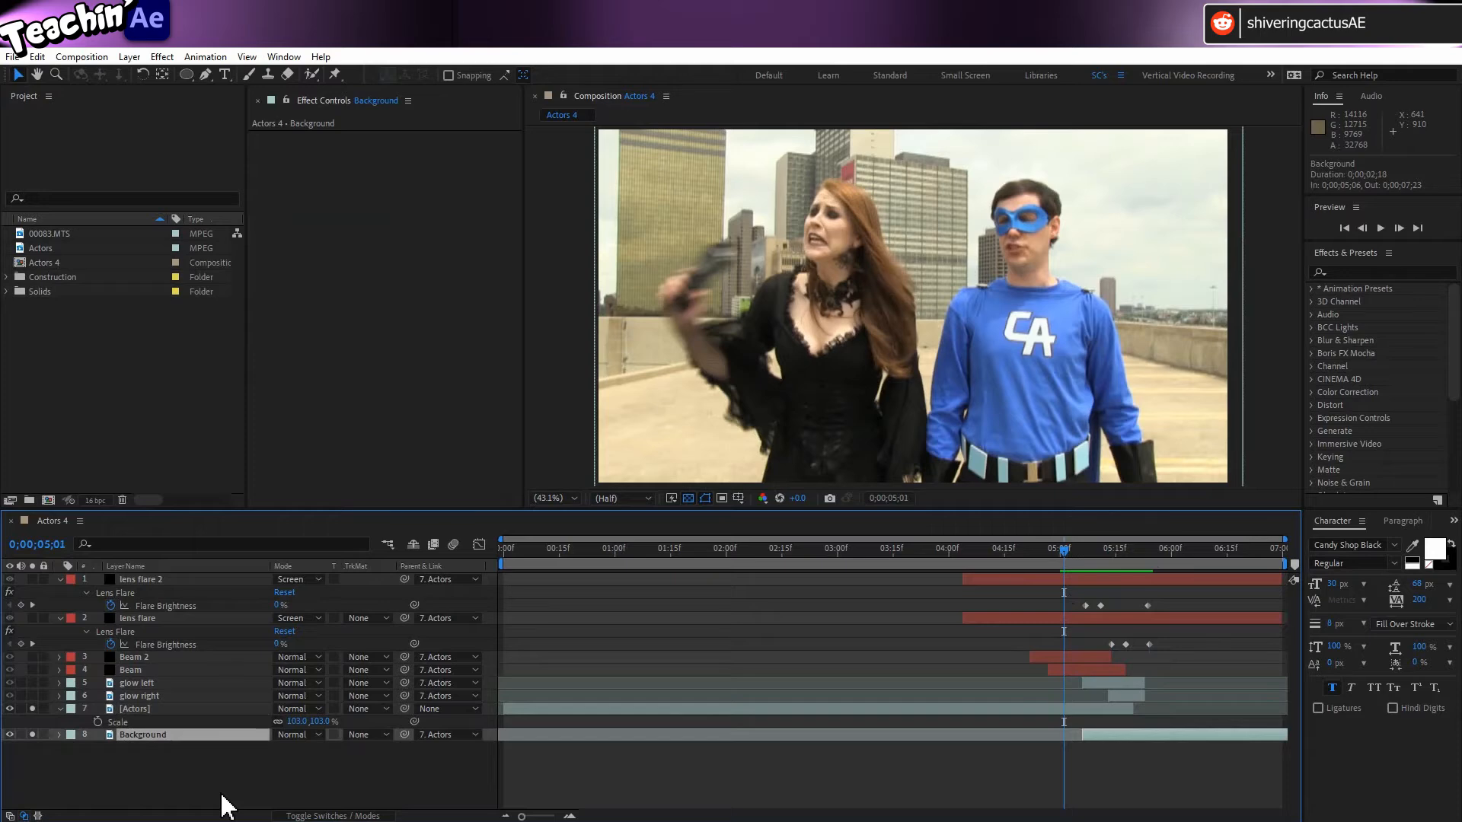
left_click_drag(1058, 559, 1112, 562)
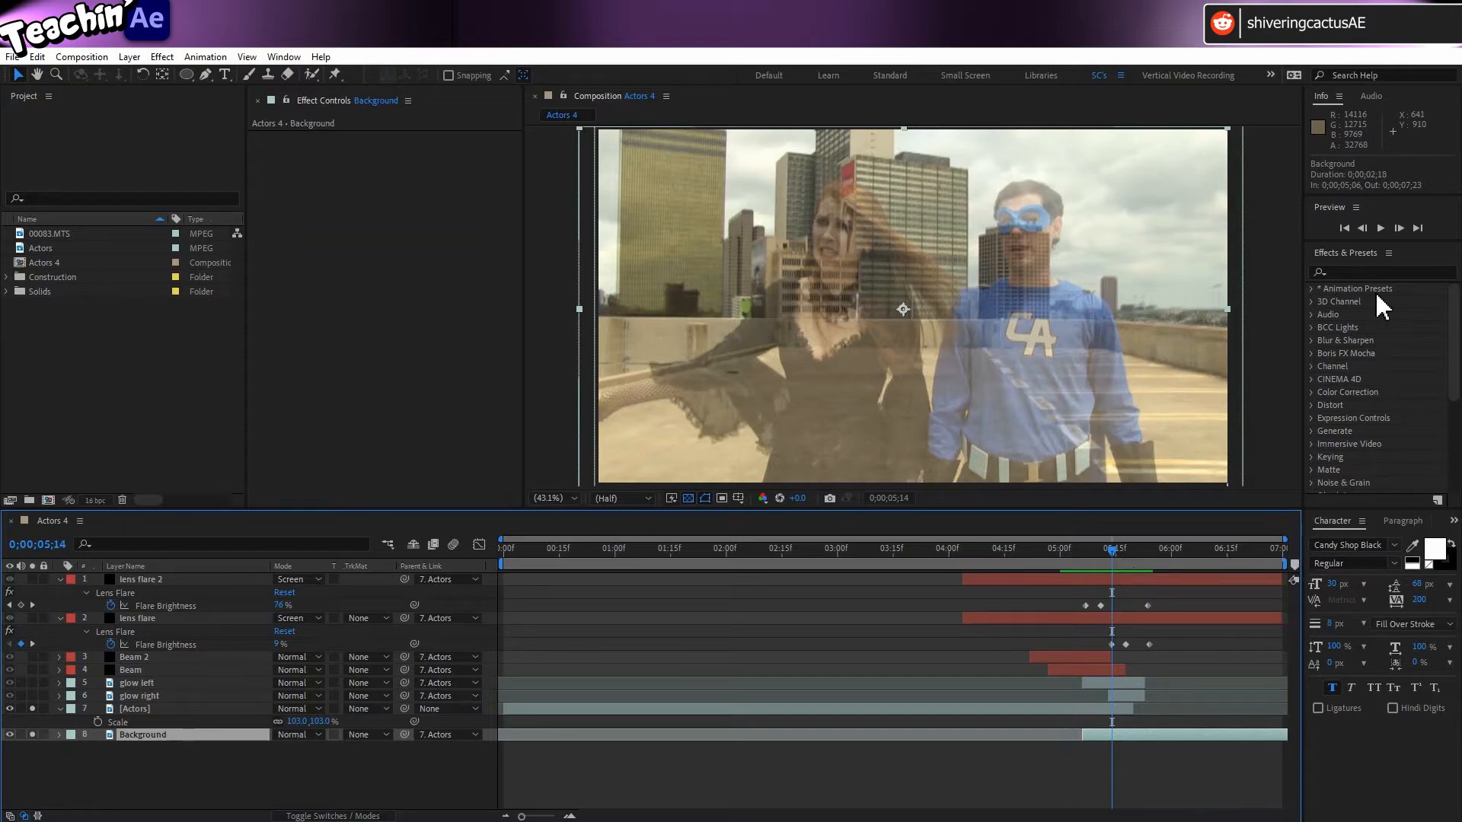
left_click(1366, 272)
type("le")
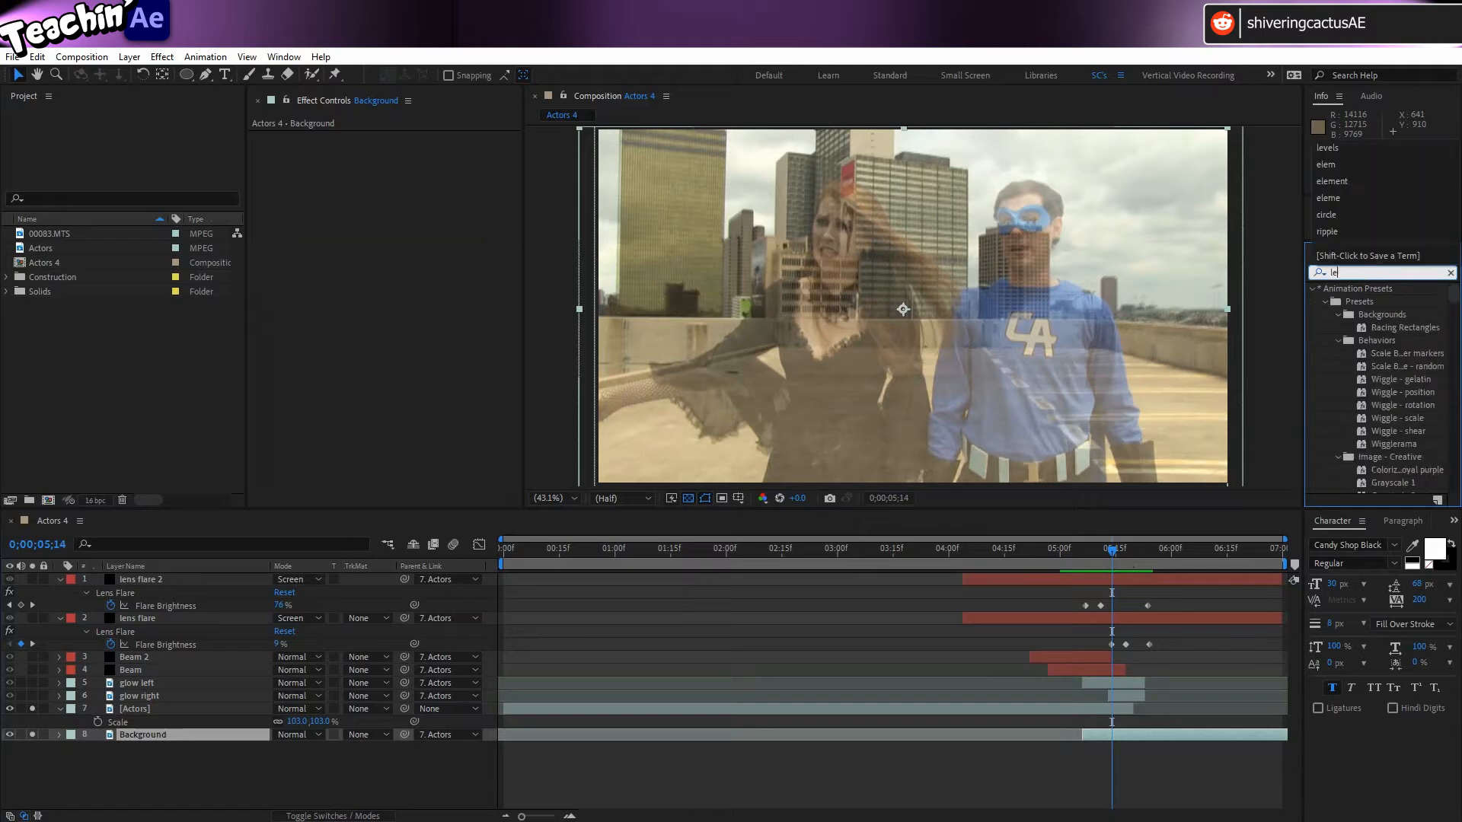
type("vels")
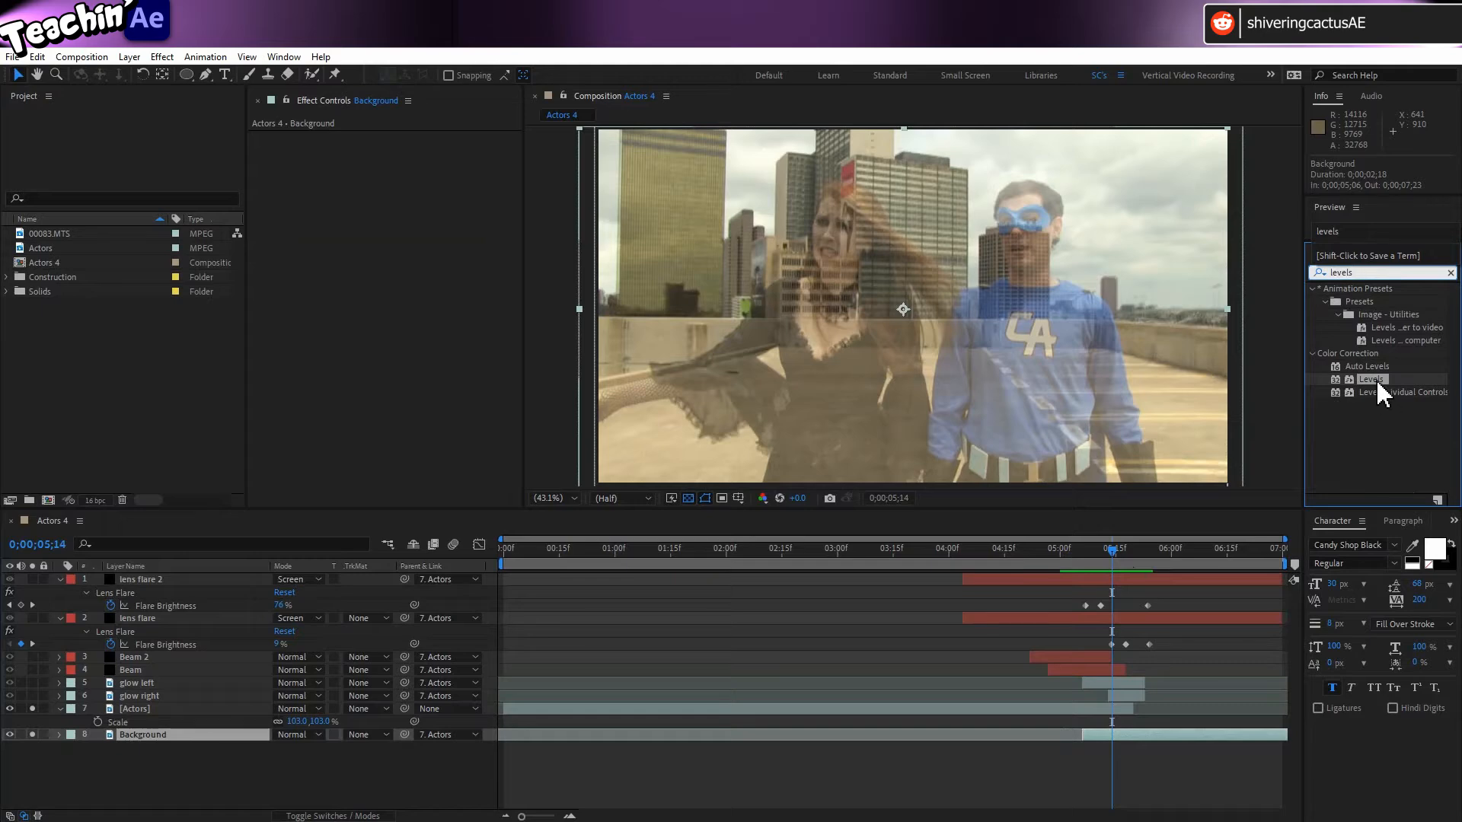
left_click_drag(1377, 380, 1176, 381)
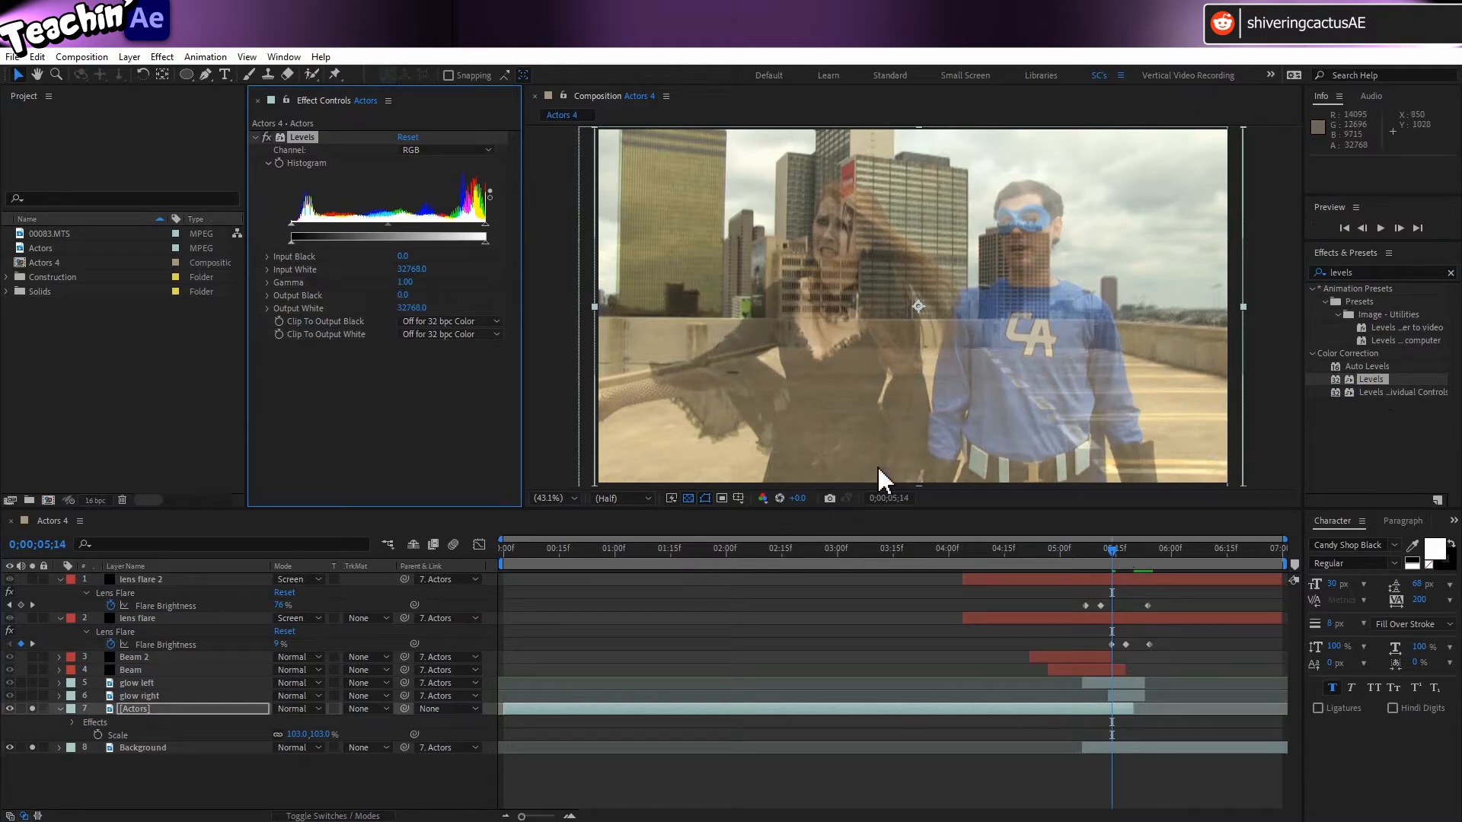
key("ctrl+z")
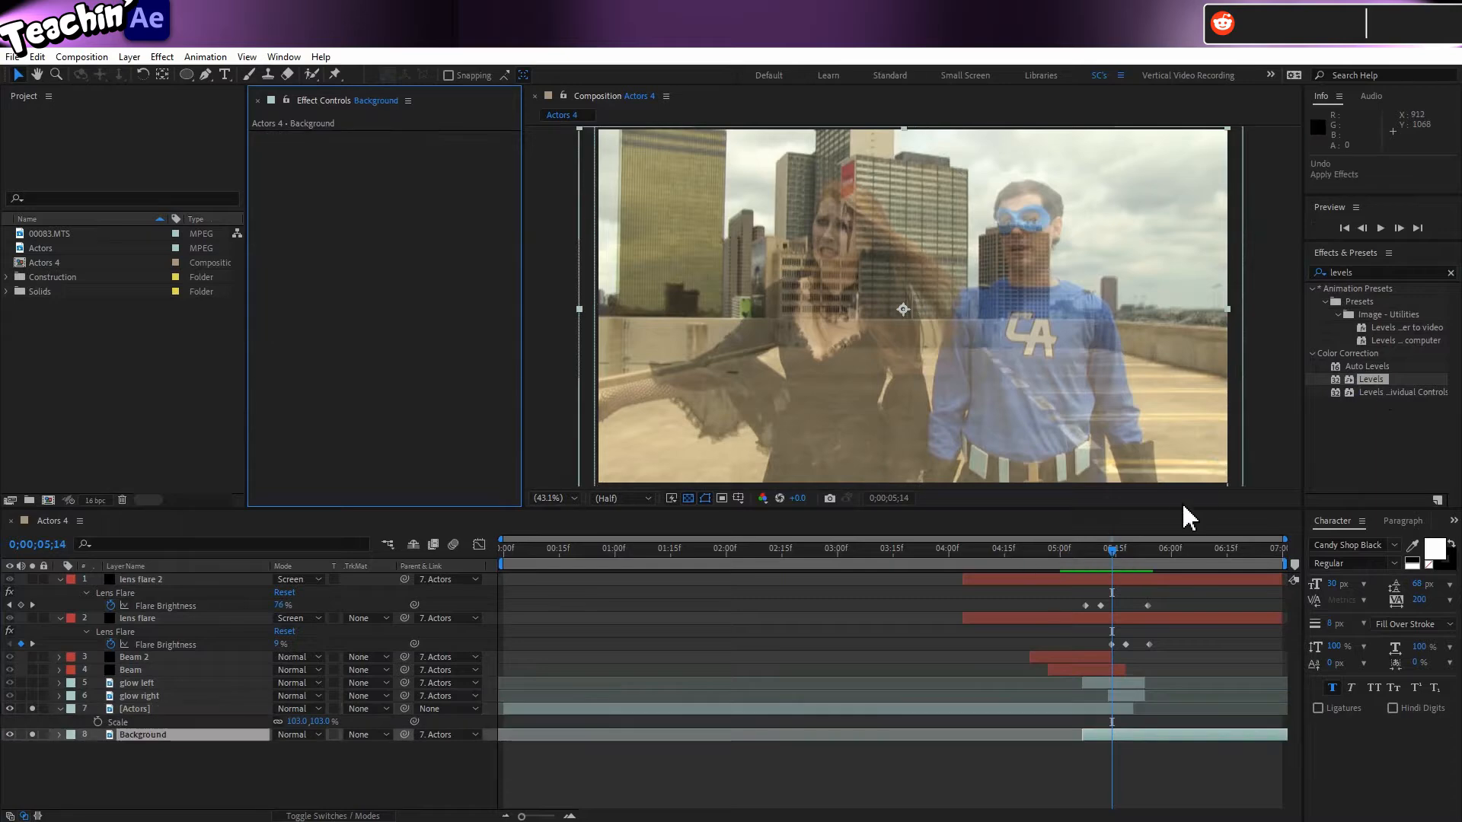
left_click_drag(1353, 396, 238, 737)
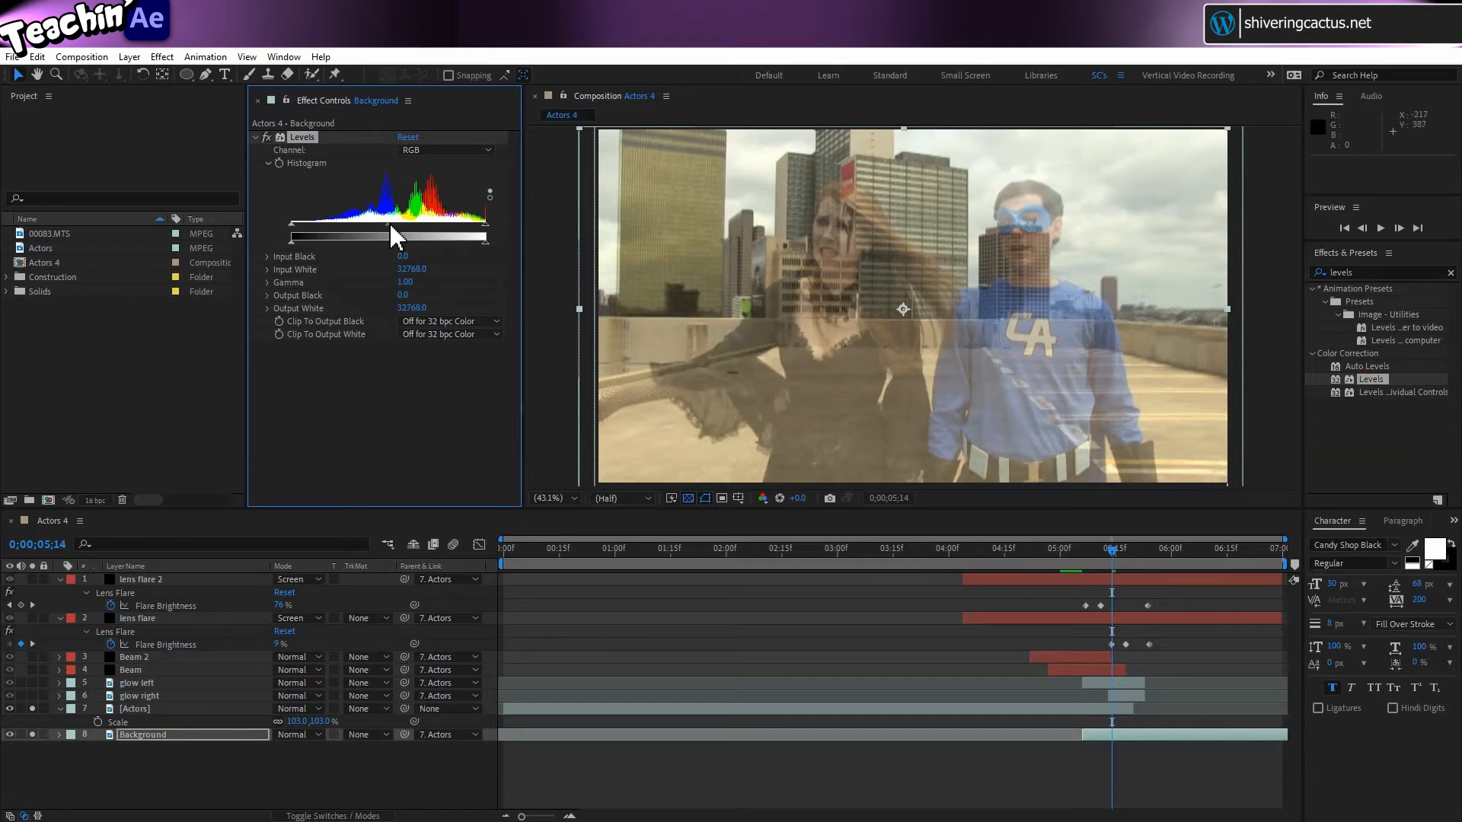
Set the Background's Levels gamma to 1.24 and switch the Actors layer's solo on and off to compare brightness
left_click_drag(375, 221, 374, 220)
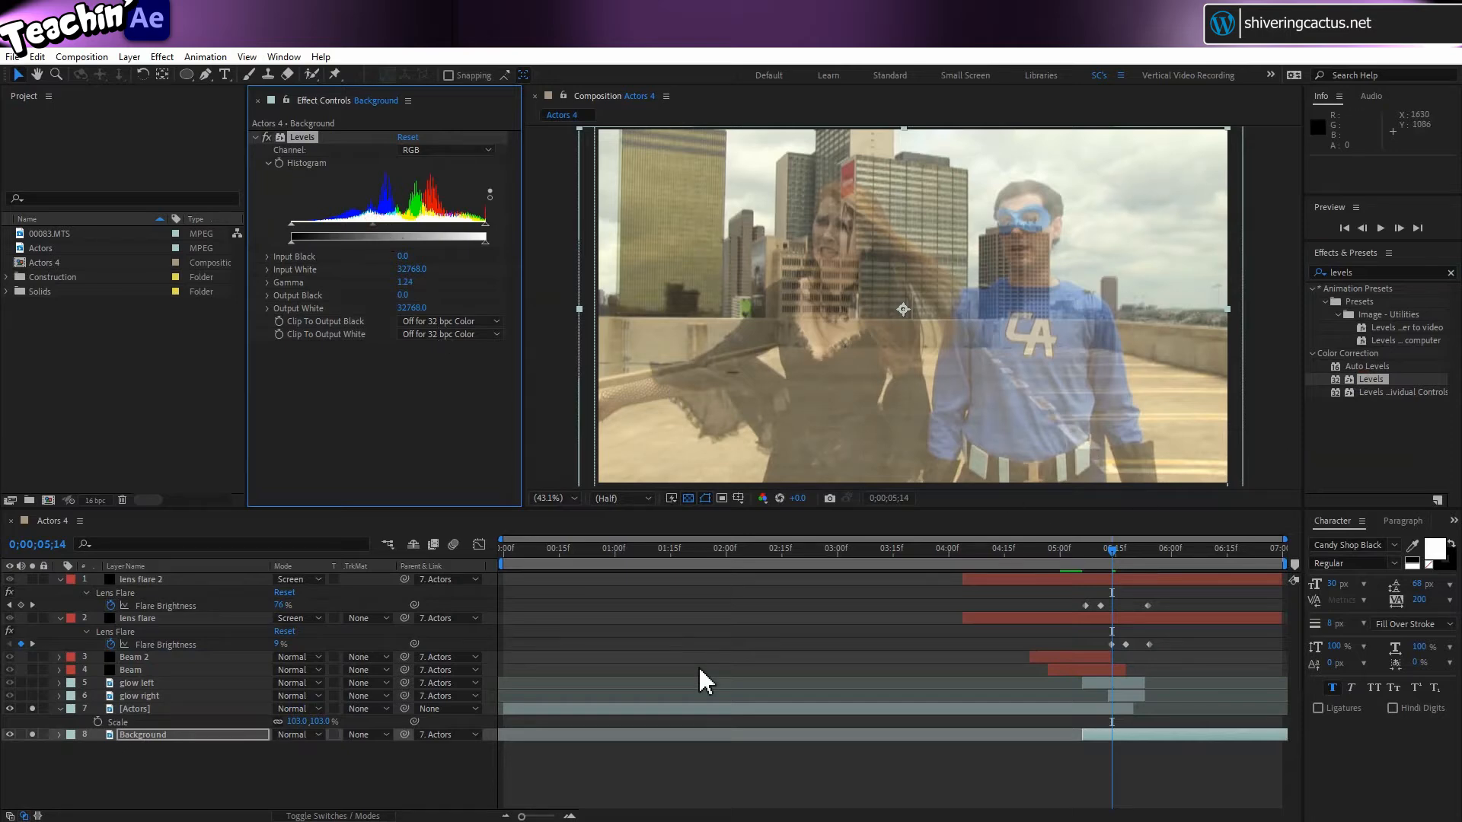
left_click(31, 708)
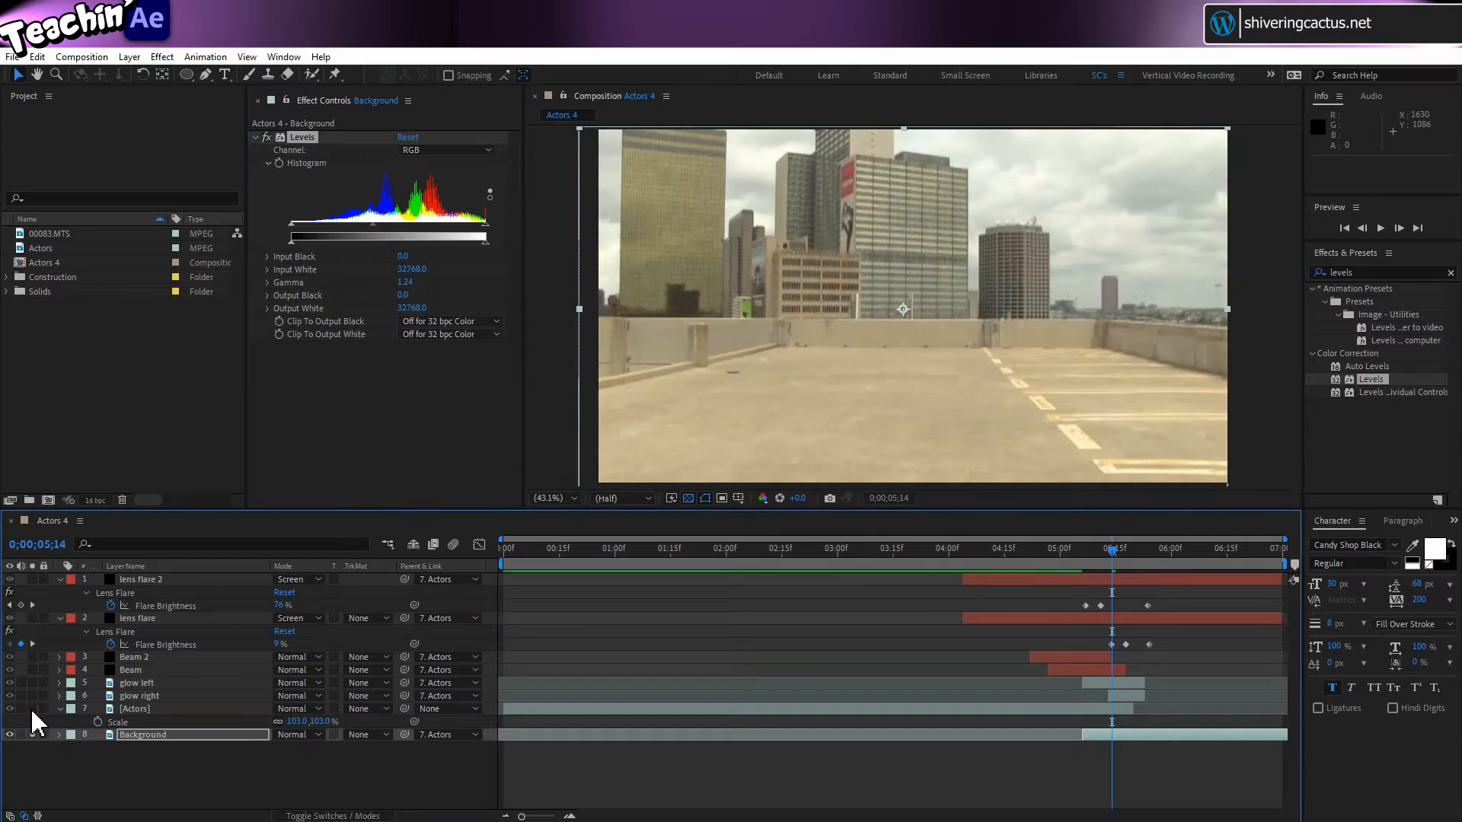
left_click(30, 708)
left_click(30, 708)
left_click(30, 708)
left_click(31, 707)
Raise the Background's Levels gamma to 1.62 and compare it against the Actors layer, leaving the Actors solo off
left_click_drag(372, 224, 356, 235)
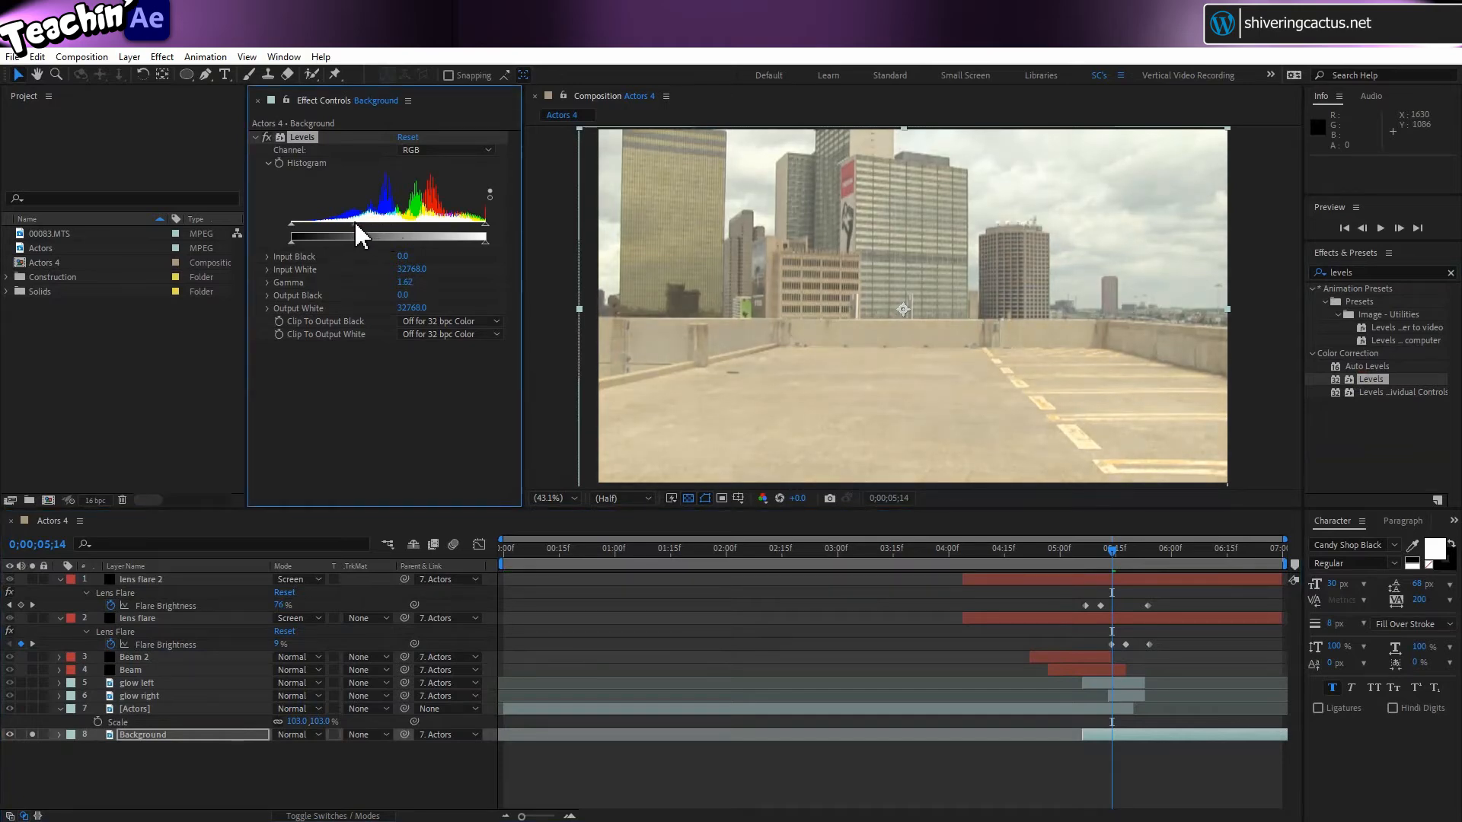
left_click(31, 709)
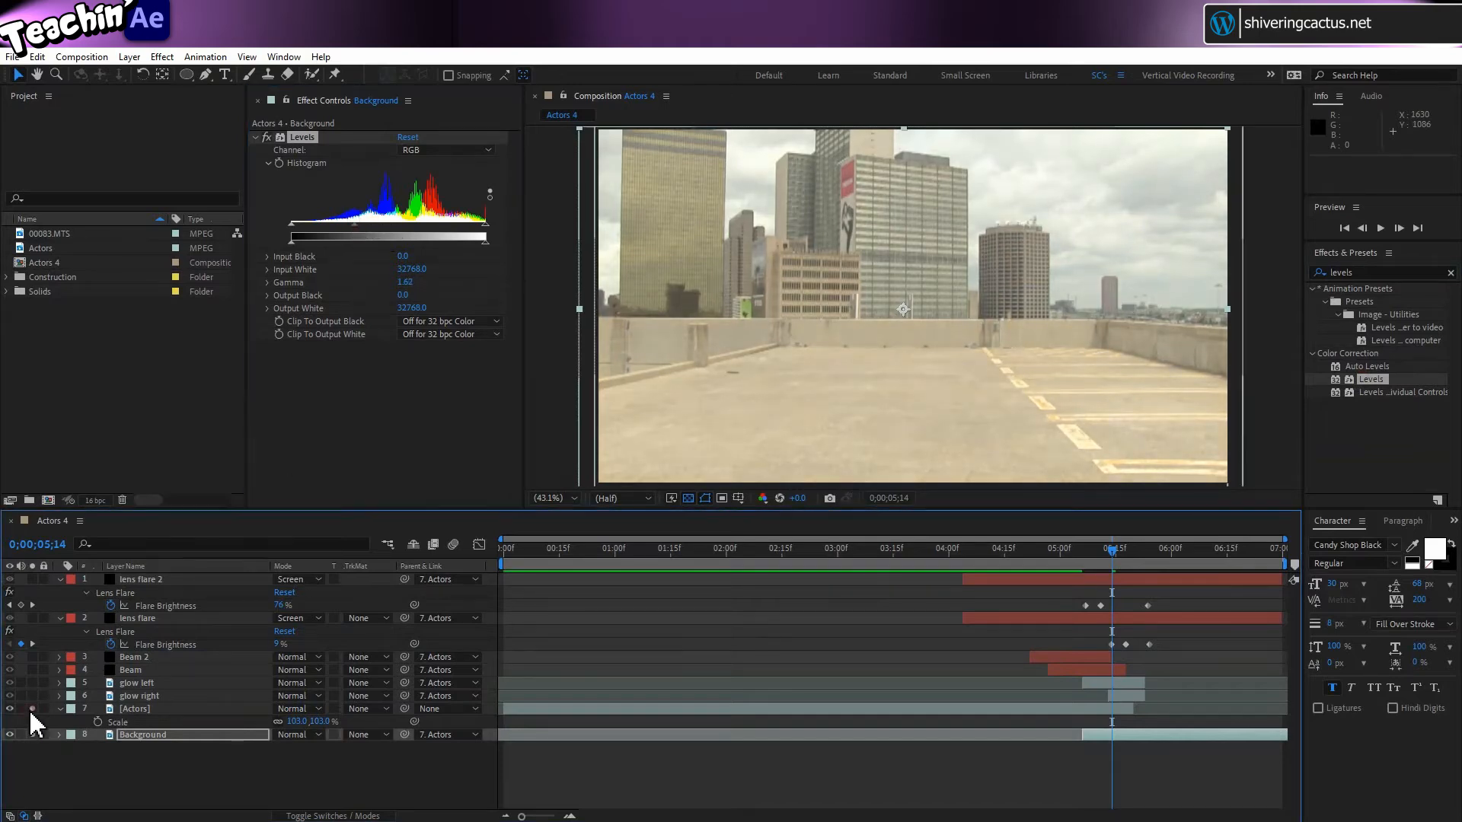
left_click(31, 709)
left_click(31, 709)
left_click(31, 709)
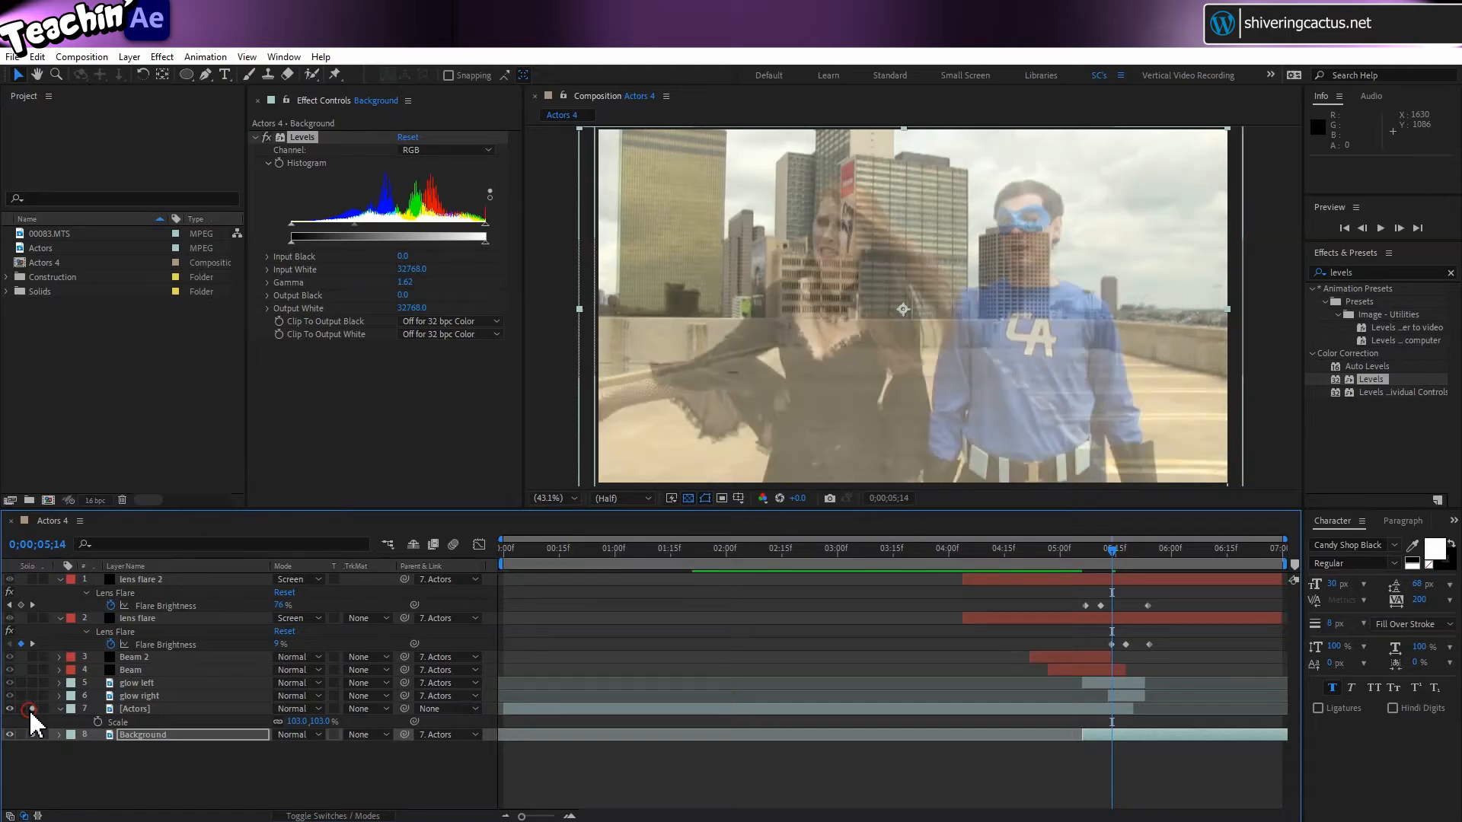
left_click(32, 709)
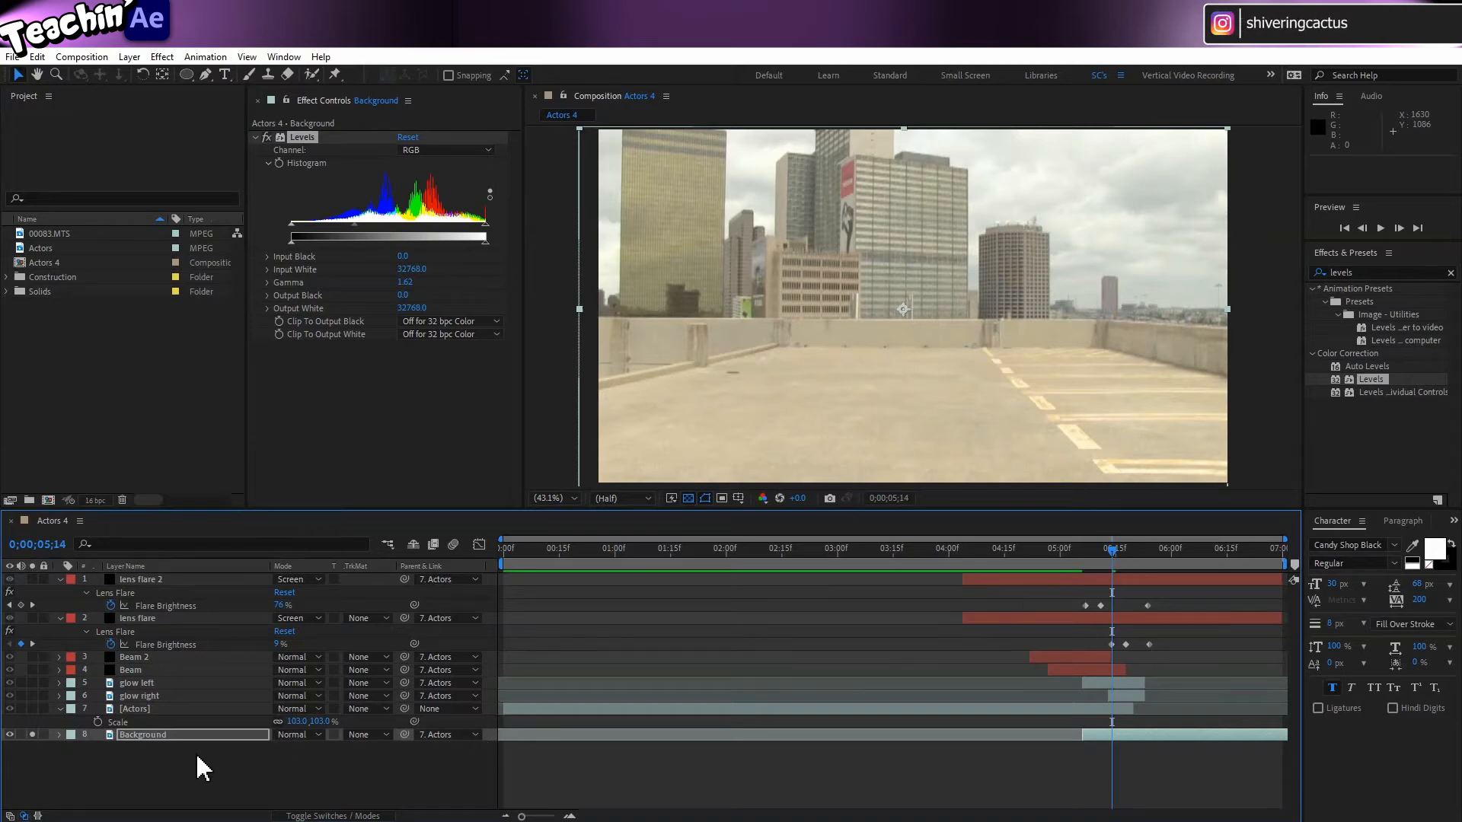
Turn off the Background layer's solo and preview the full composition from 0;00;03;01
left_click(31, 735)
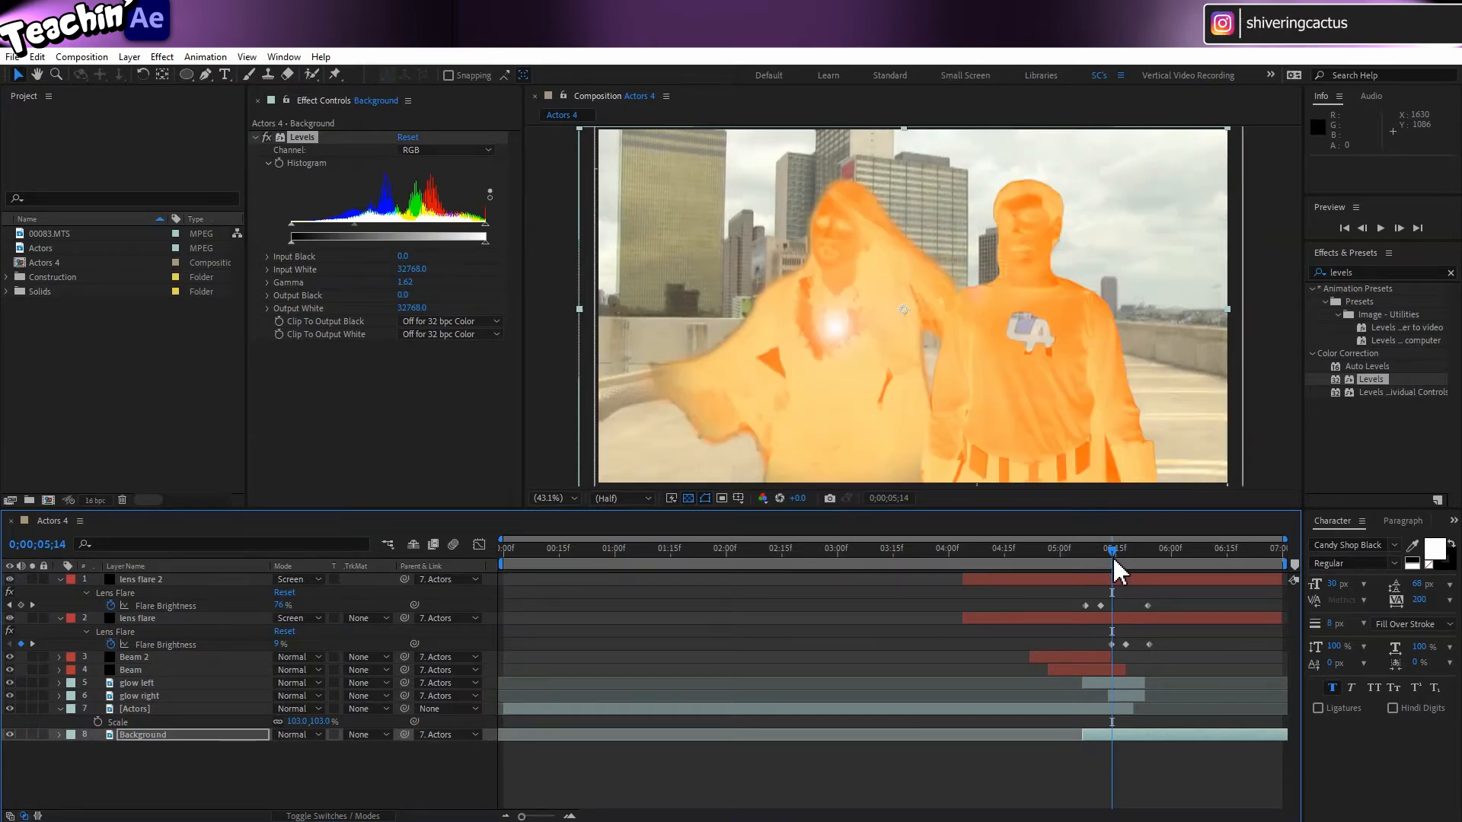
left_click_drag(1114, 562, 843, 584)
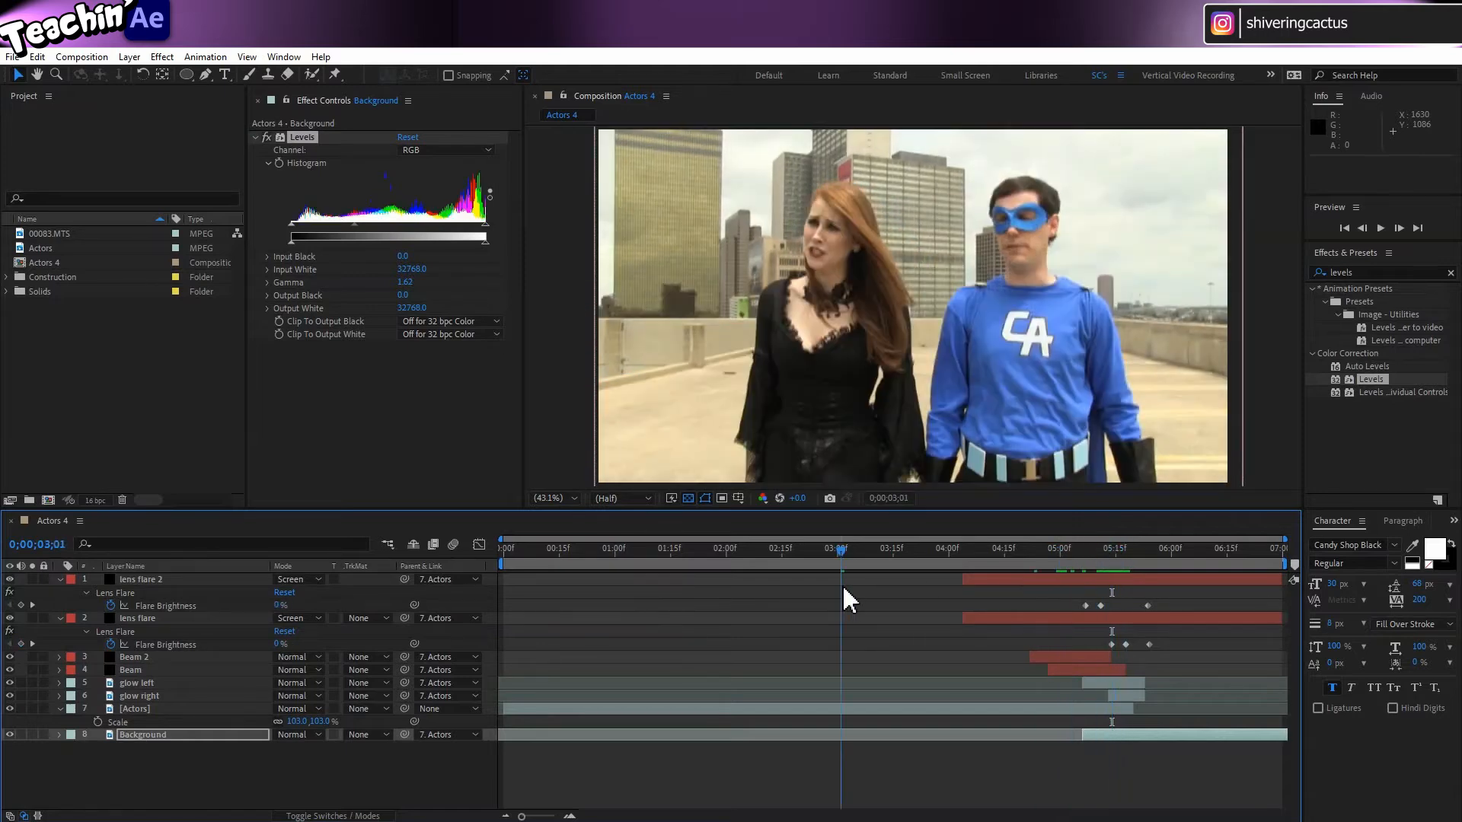
key("space")
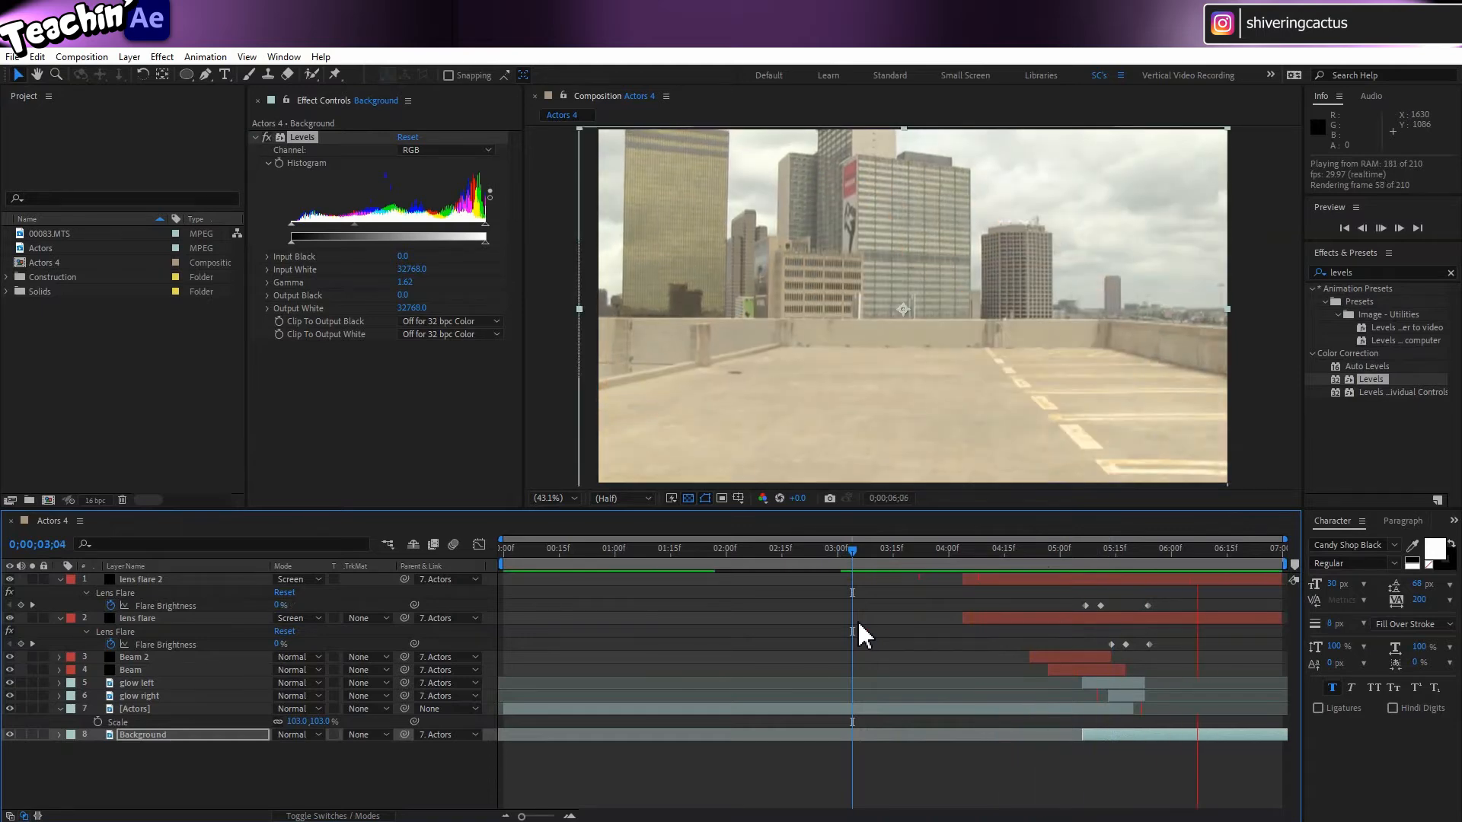
key("space")
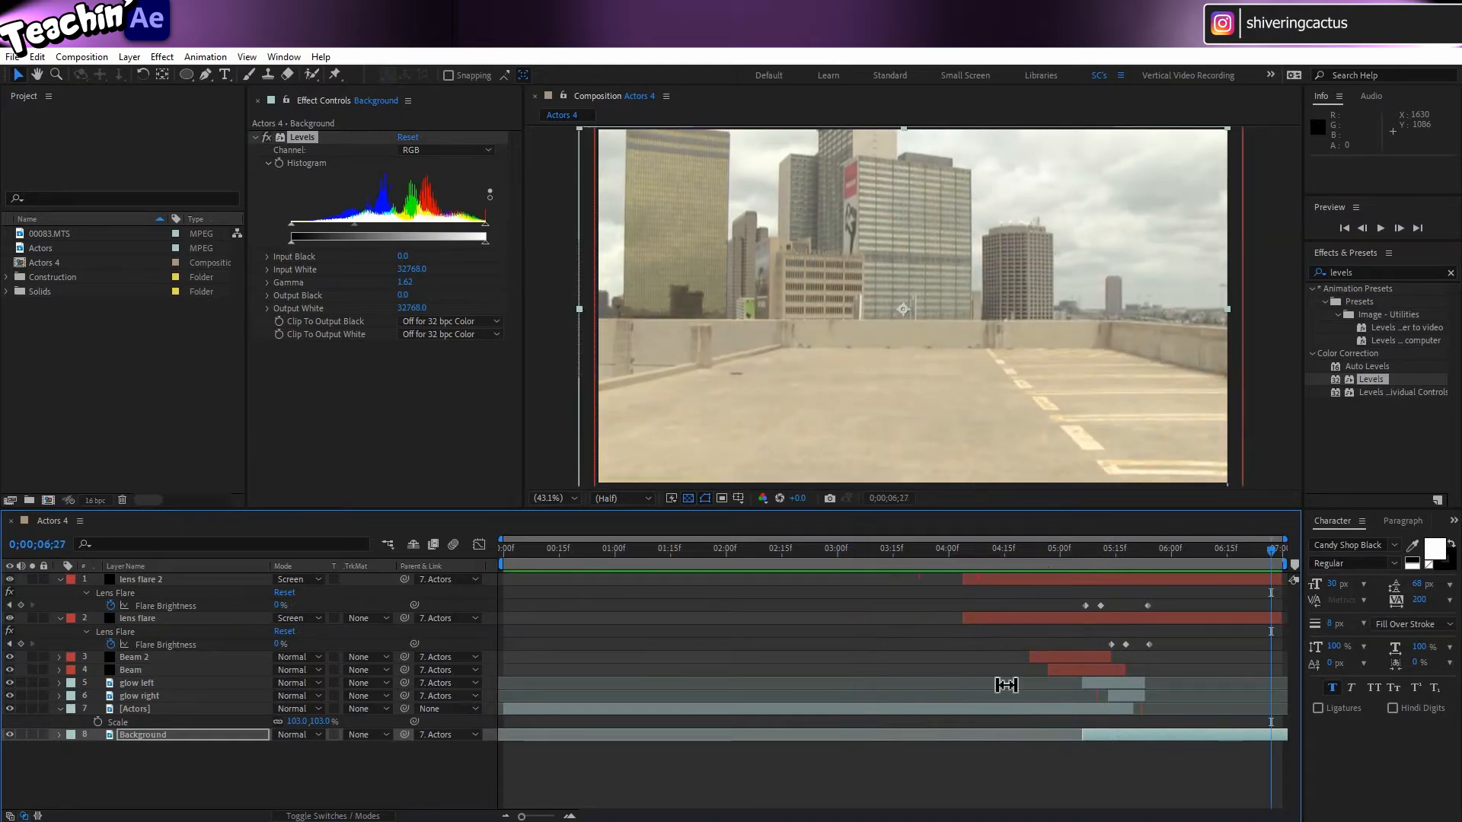
Open the glow right layer in its own viewer at 0;00;05;14 and activate the Roto Brush tool
left_click_drag(1271, 555, 1121, 578)
left_click(139, 696)
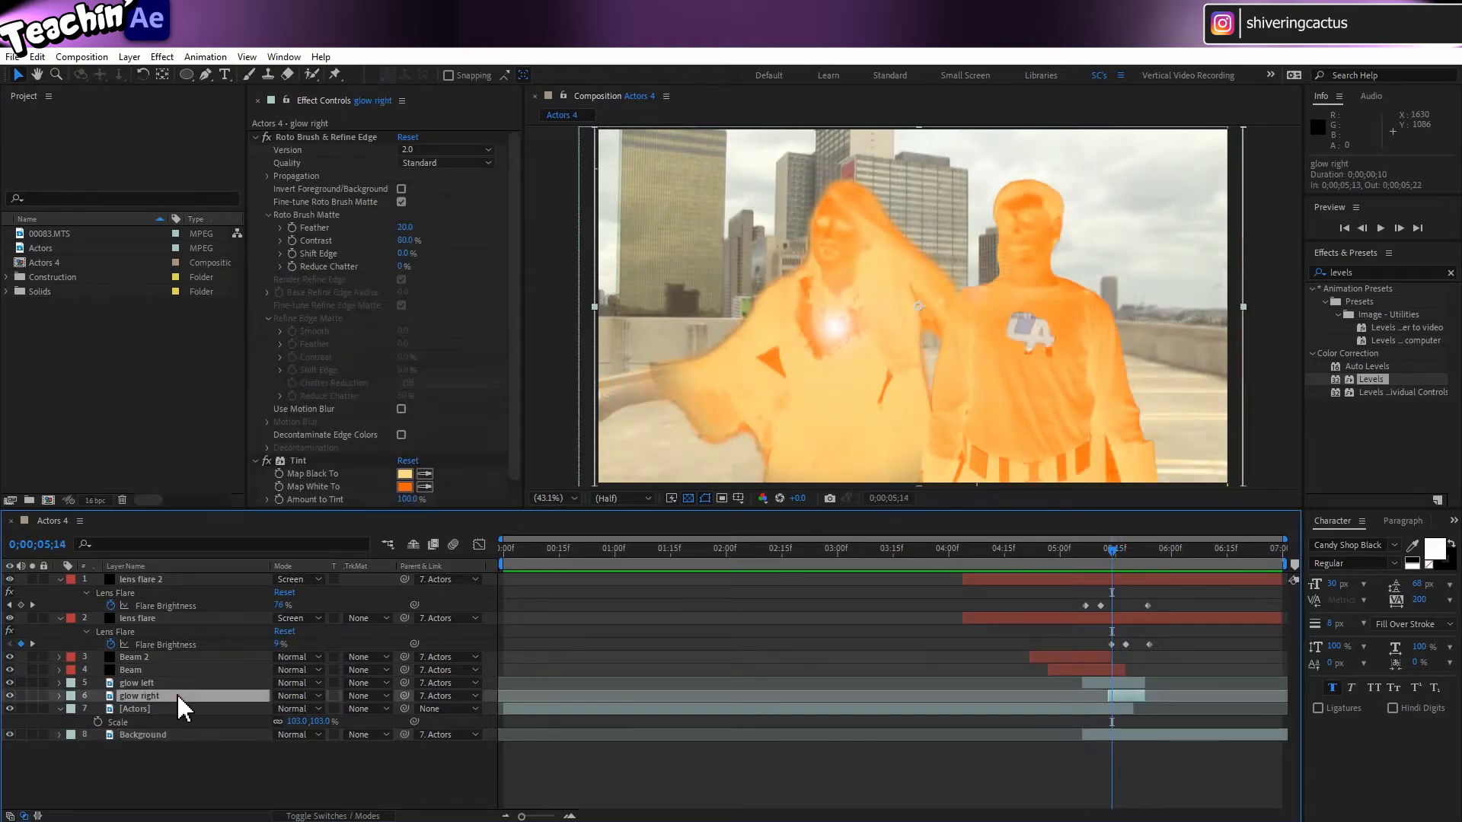
double_click(180, 697)
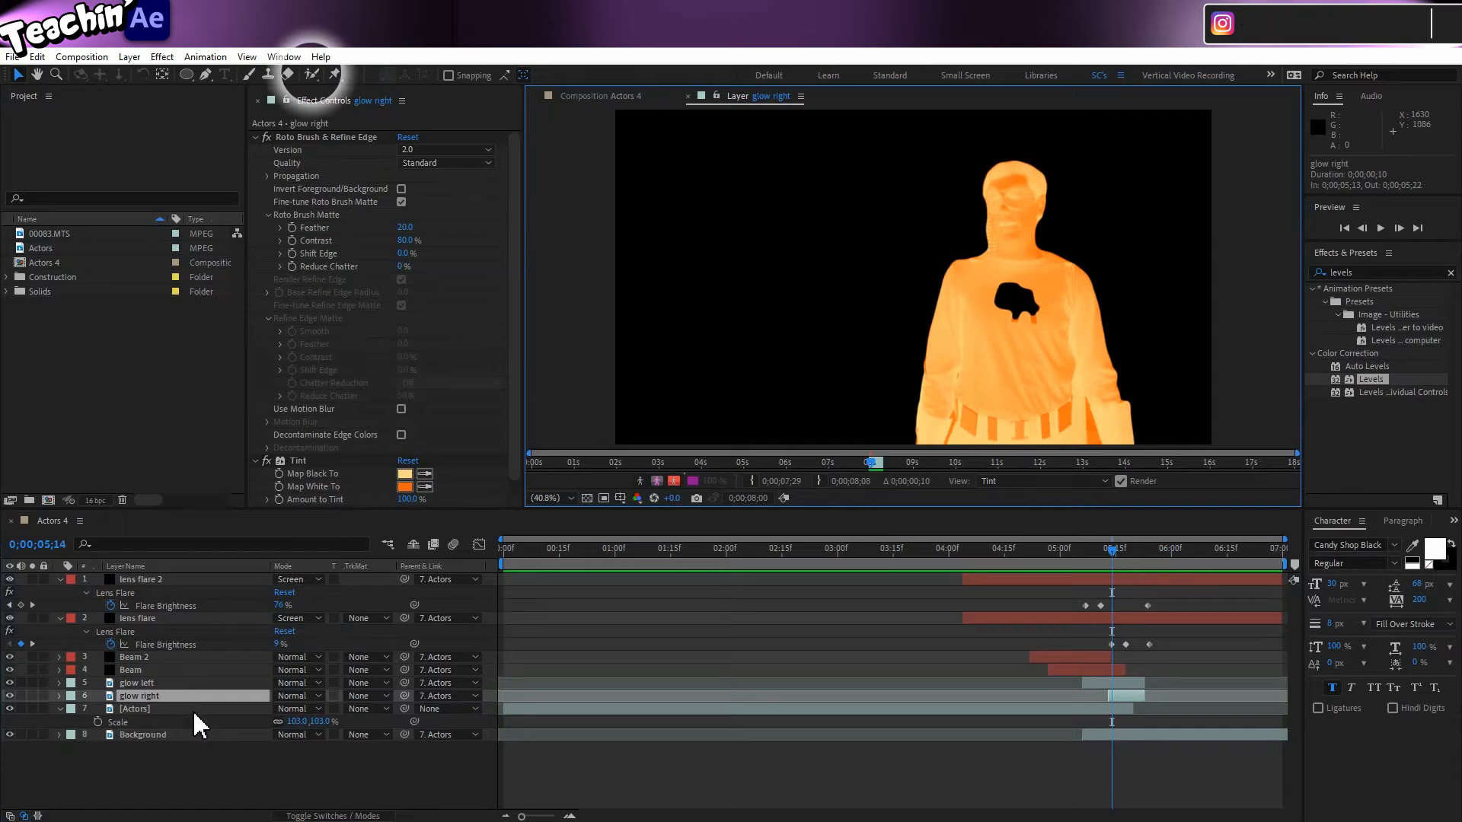
left_click(312, 74)
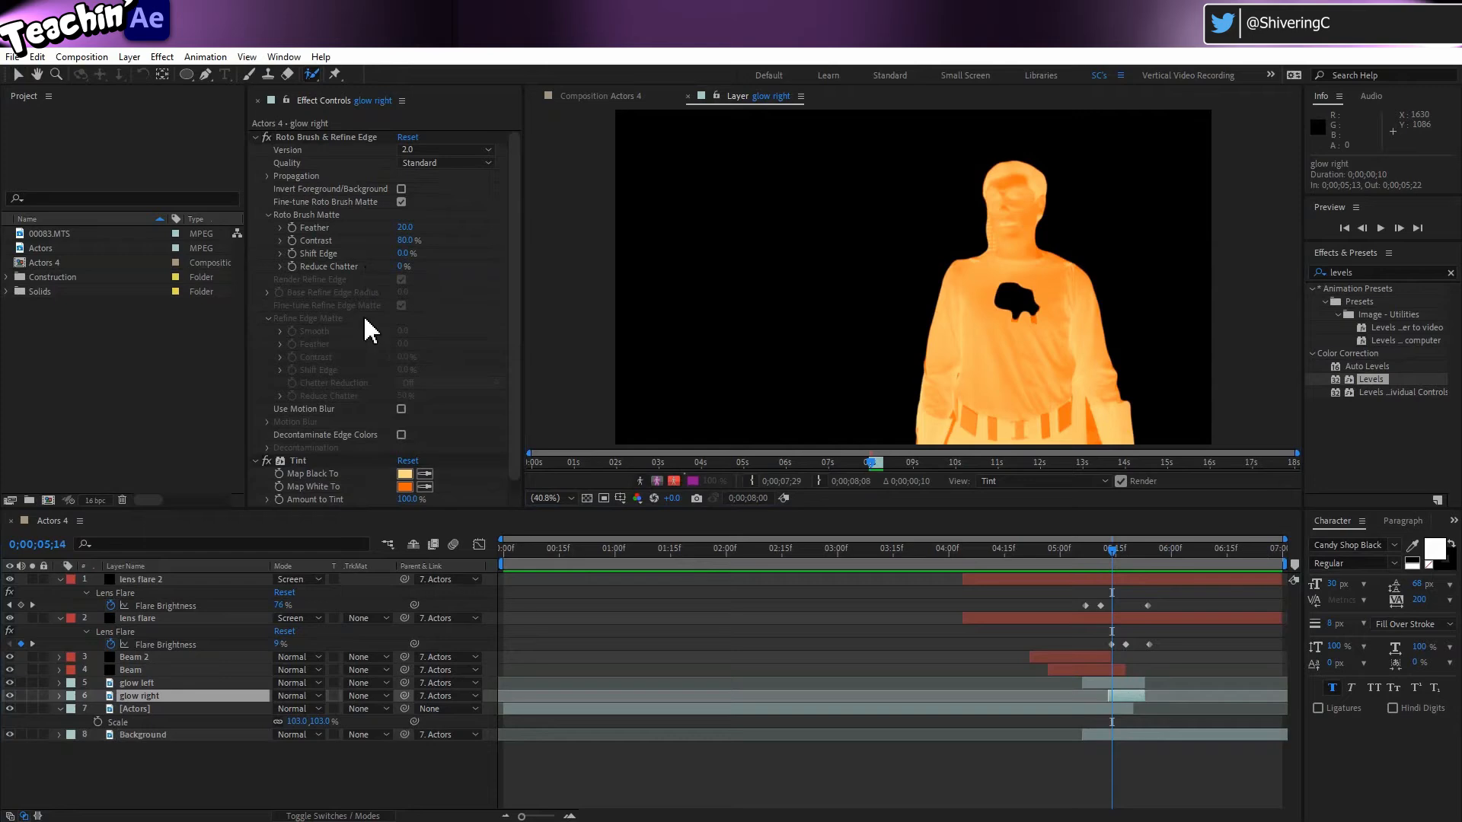
Paint over the hole in the man's chest with the Roto Brush to include it in the glow right matte
left_click(339, 138)
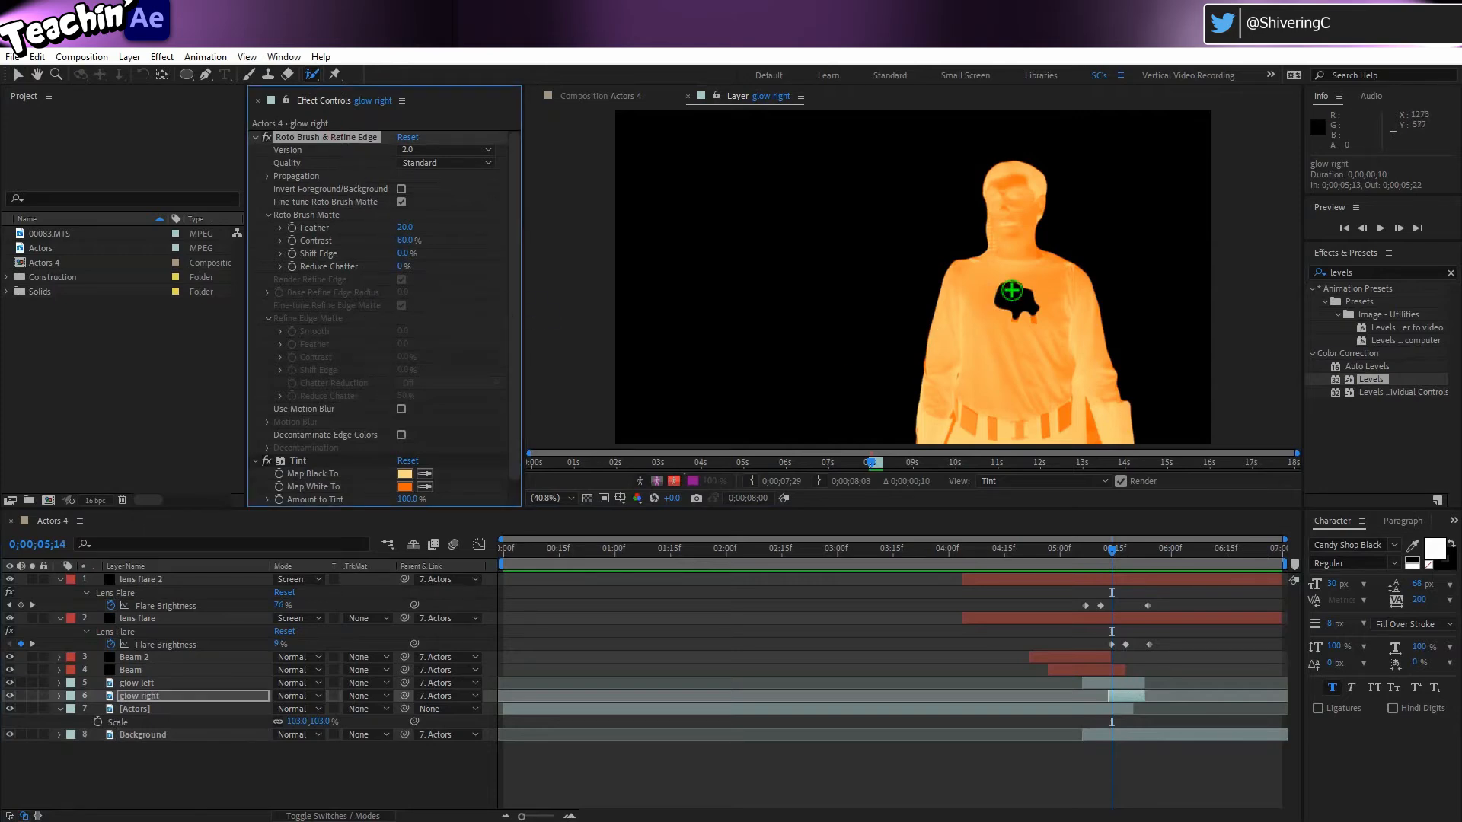
left_click(1005, 293)
mouse_move(1028, 296)
left_mouse_down()
mouse_move(998, 300)
mouse_move(1009, 282)
mouse_move(1013, 311)
mouse_move(1038, 305)
left_mouse_up()
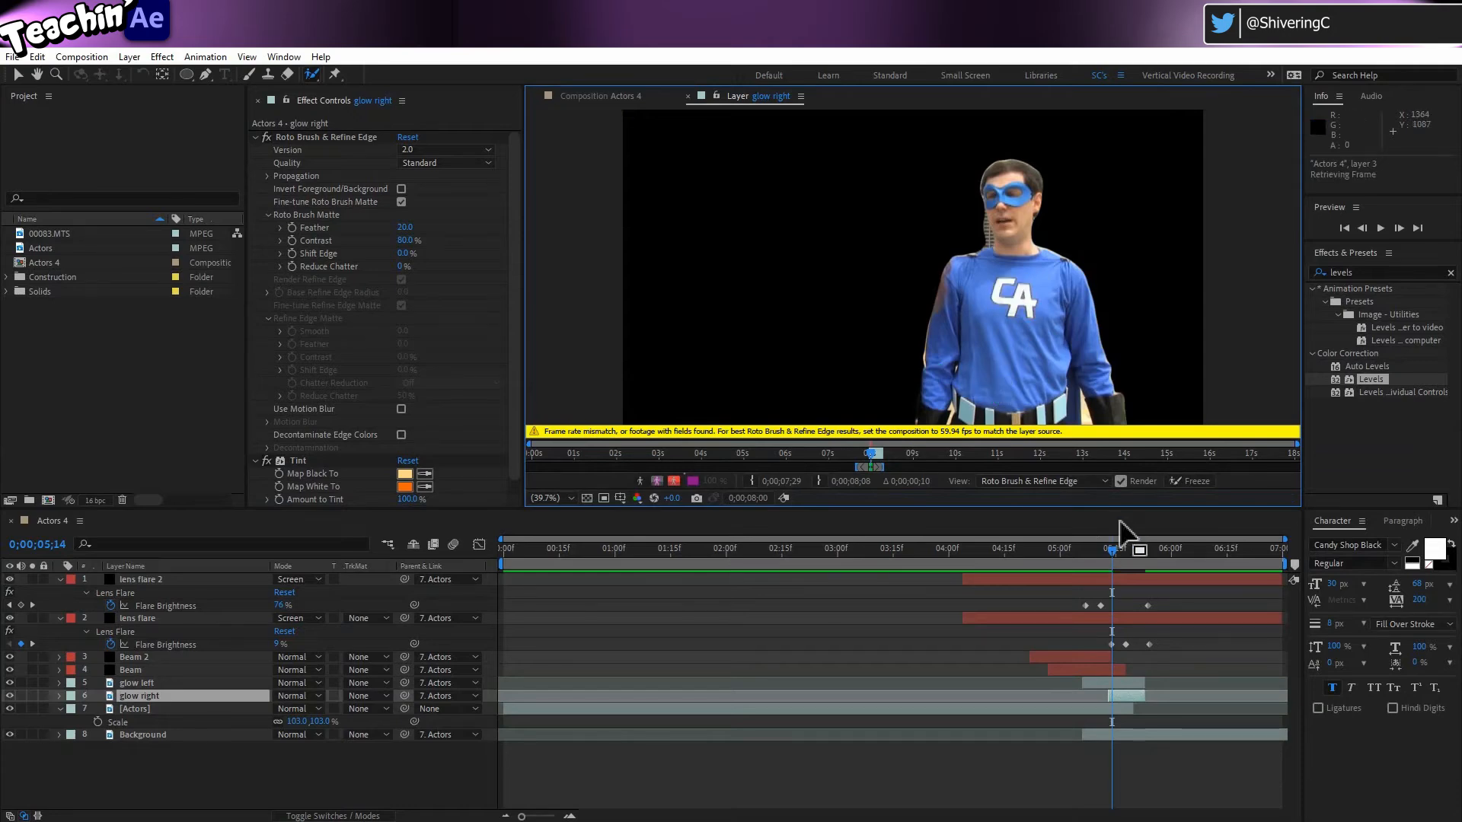
Return to the Actors 4 composition view and preview the effect from 0;00;04;00
mouse_move(1117, 552)
left_mouse_down()
mouse_move(1150, 555)
mouse_move(1095, 555)
left_mouse_up()
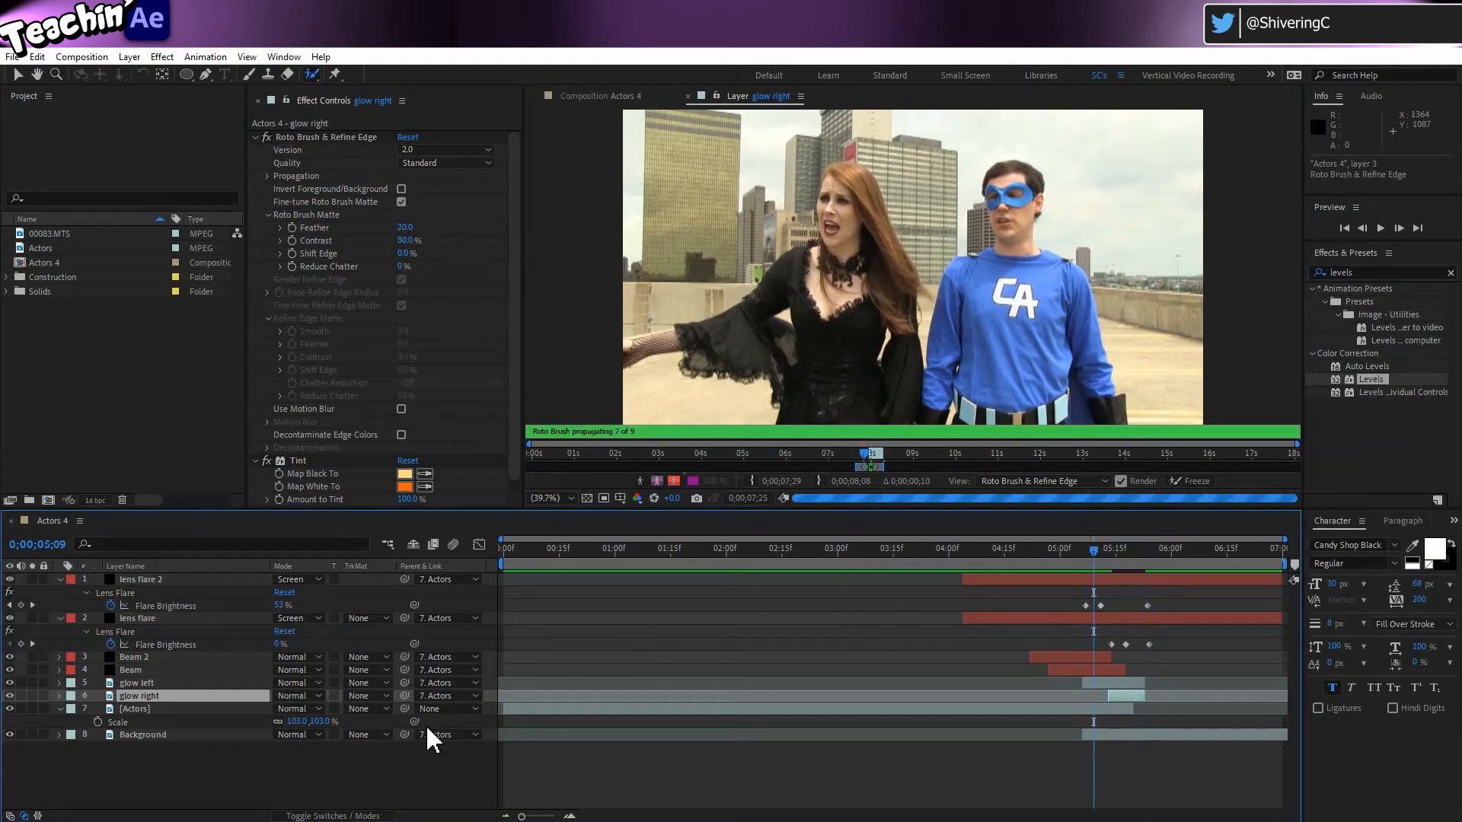
left_click(687, 96)
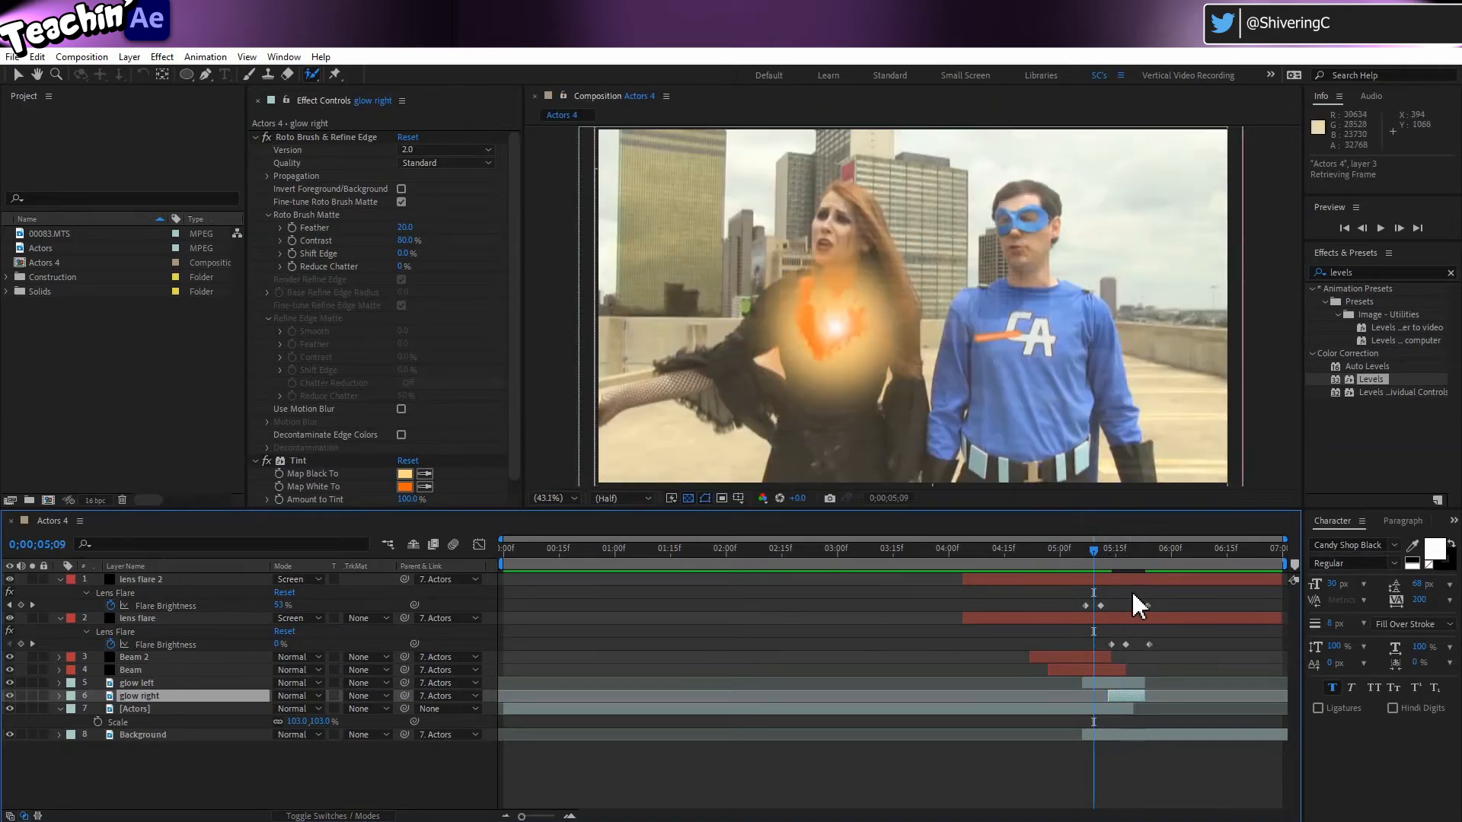
left_click_drag(1089, 545, 950, 546)
key("space")
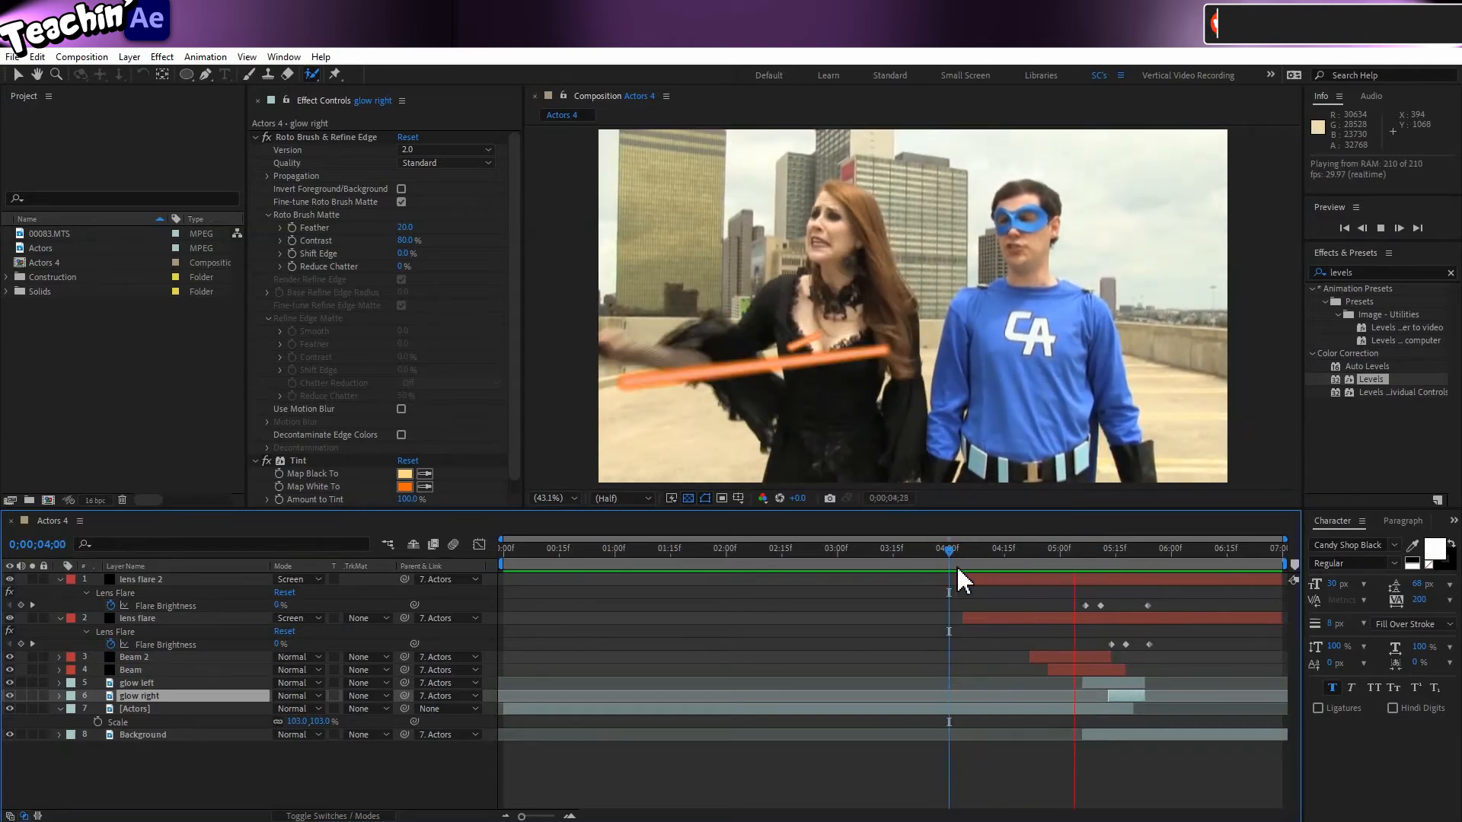
key("space")
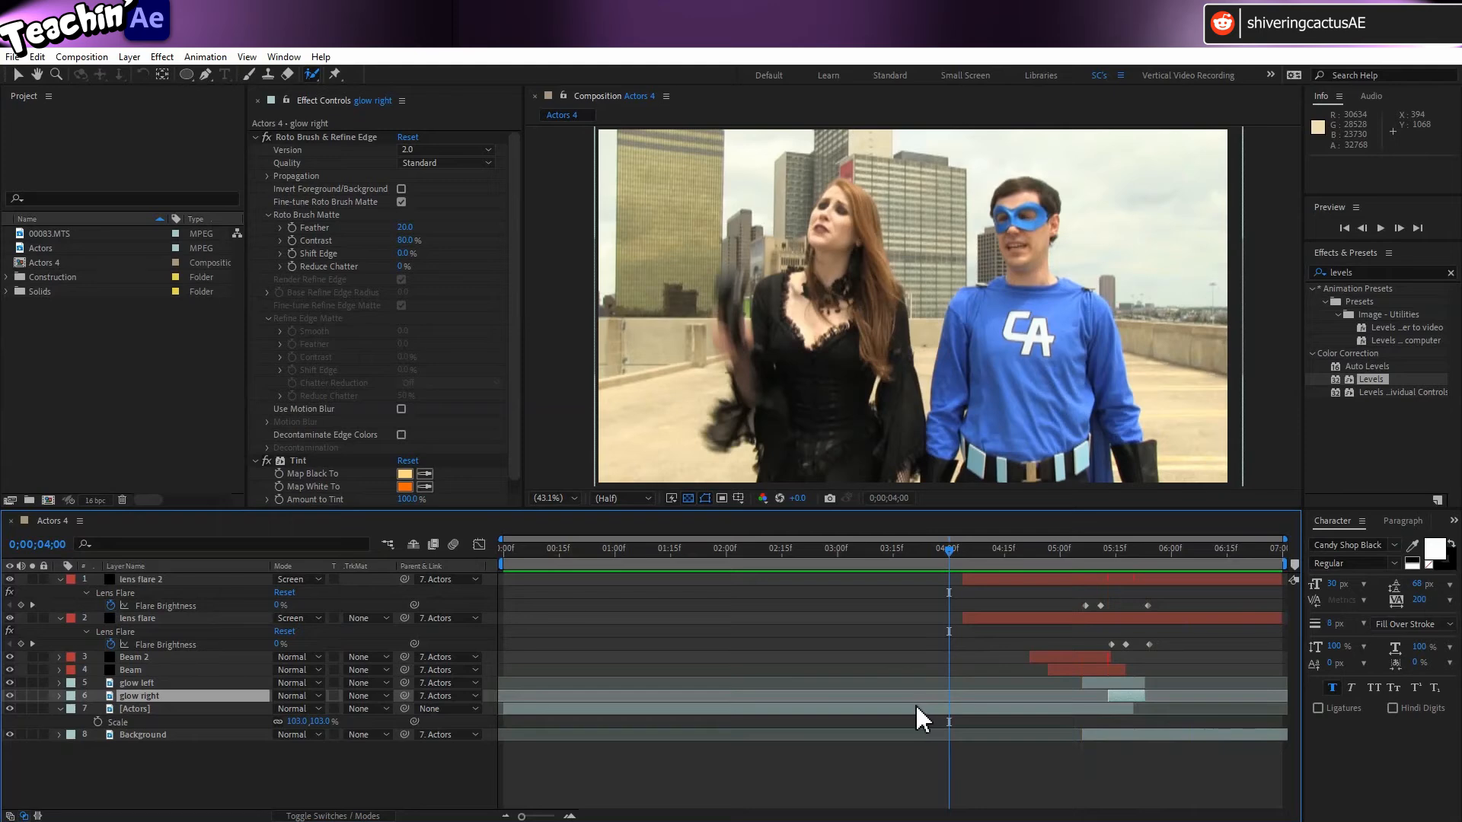
Copy Mask 2 from the glow left layer onto the glow right layer and reveal the pasted mask
left_click(135, 683)
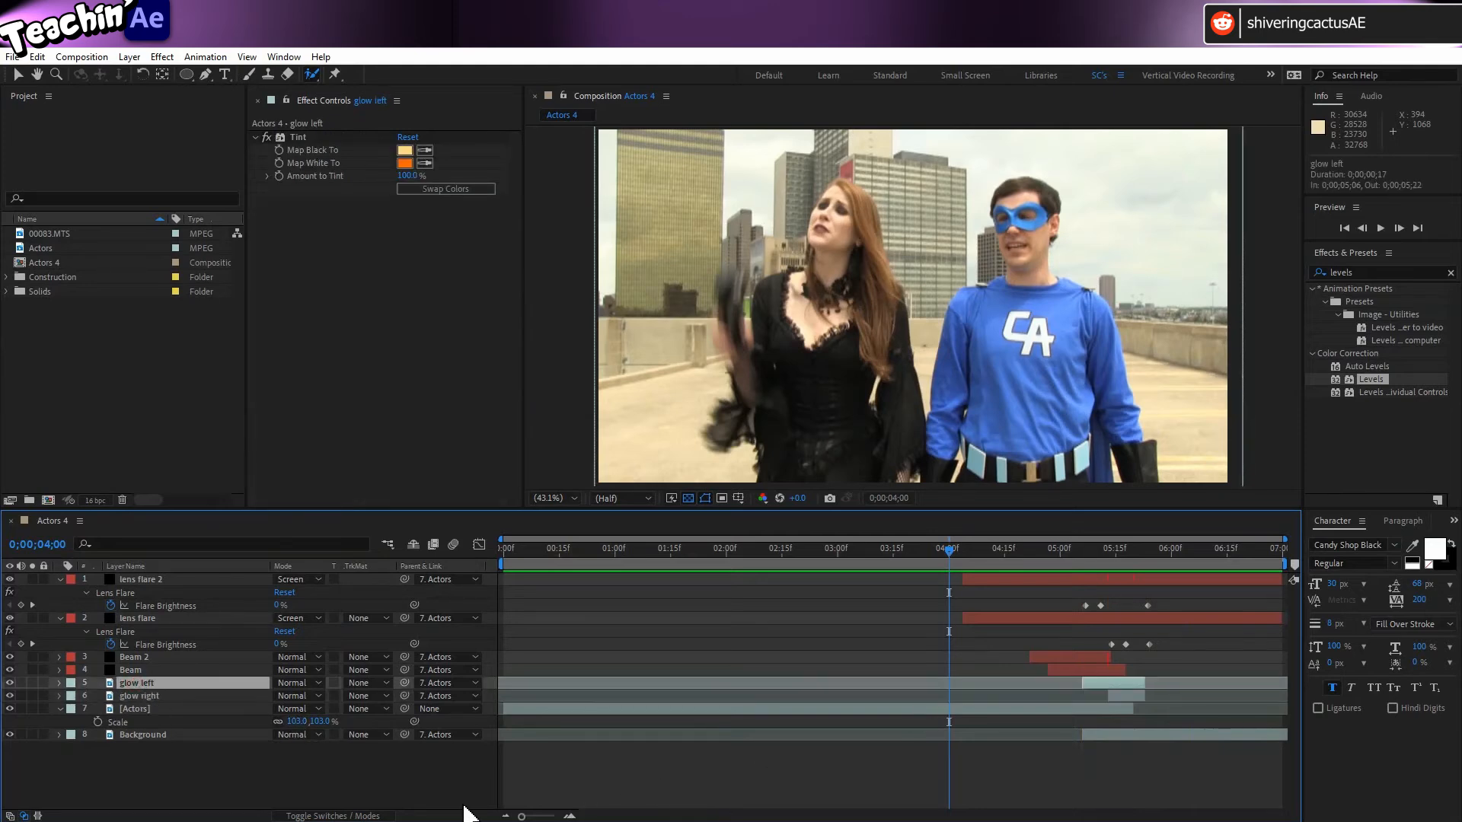
key("m")
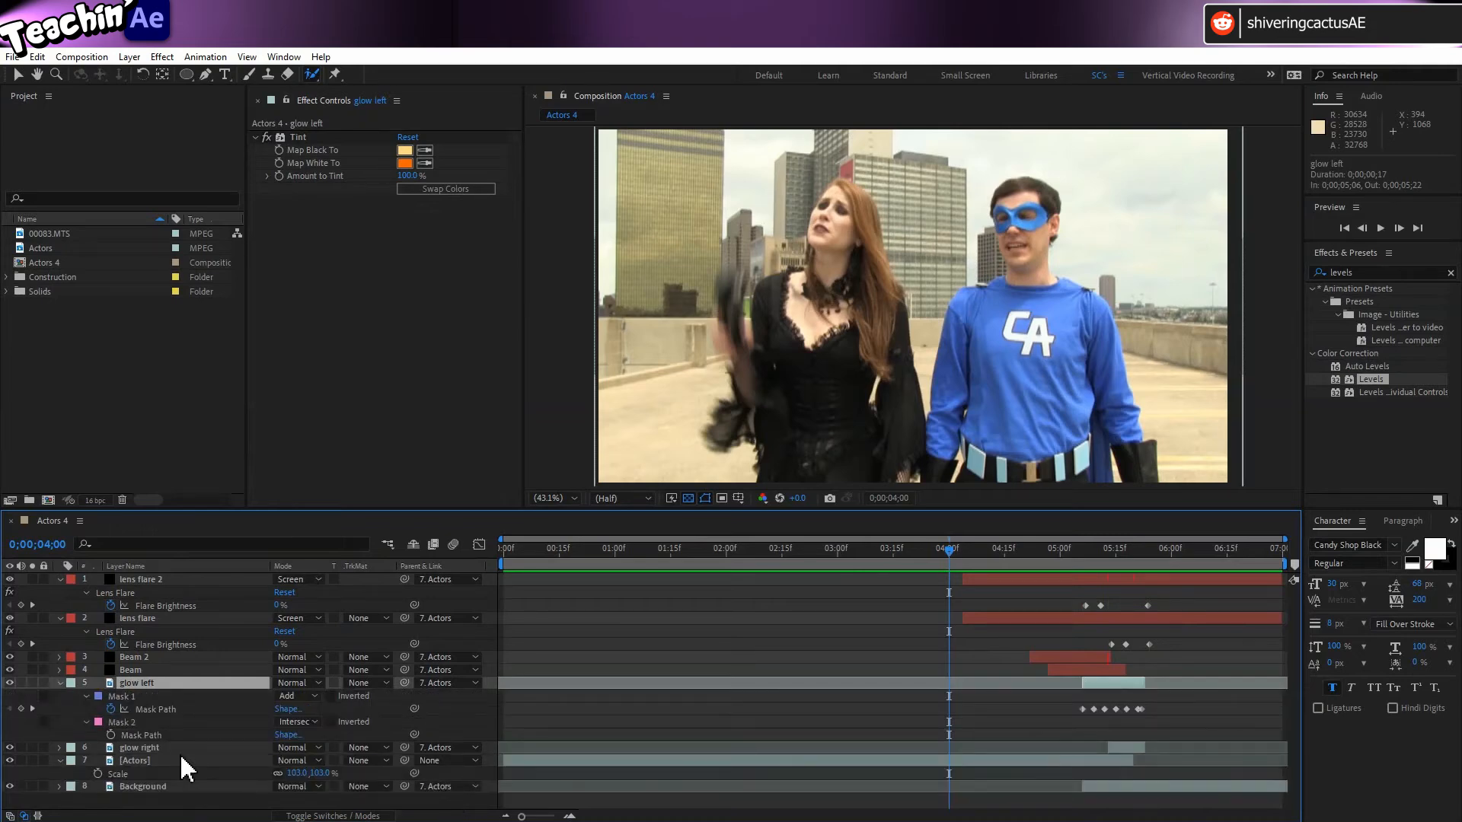
left_click(118, 722)
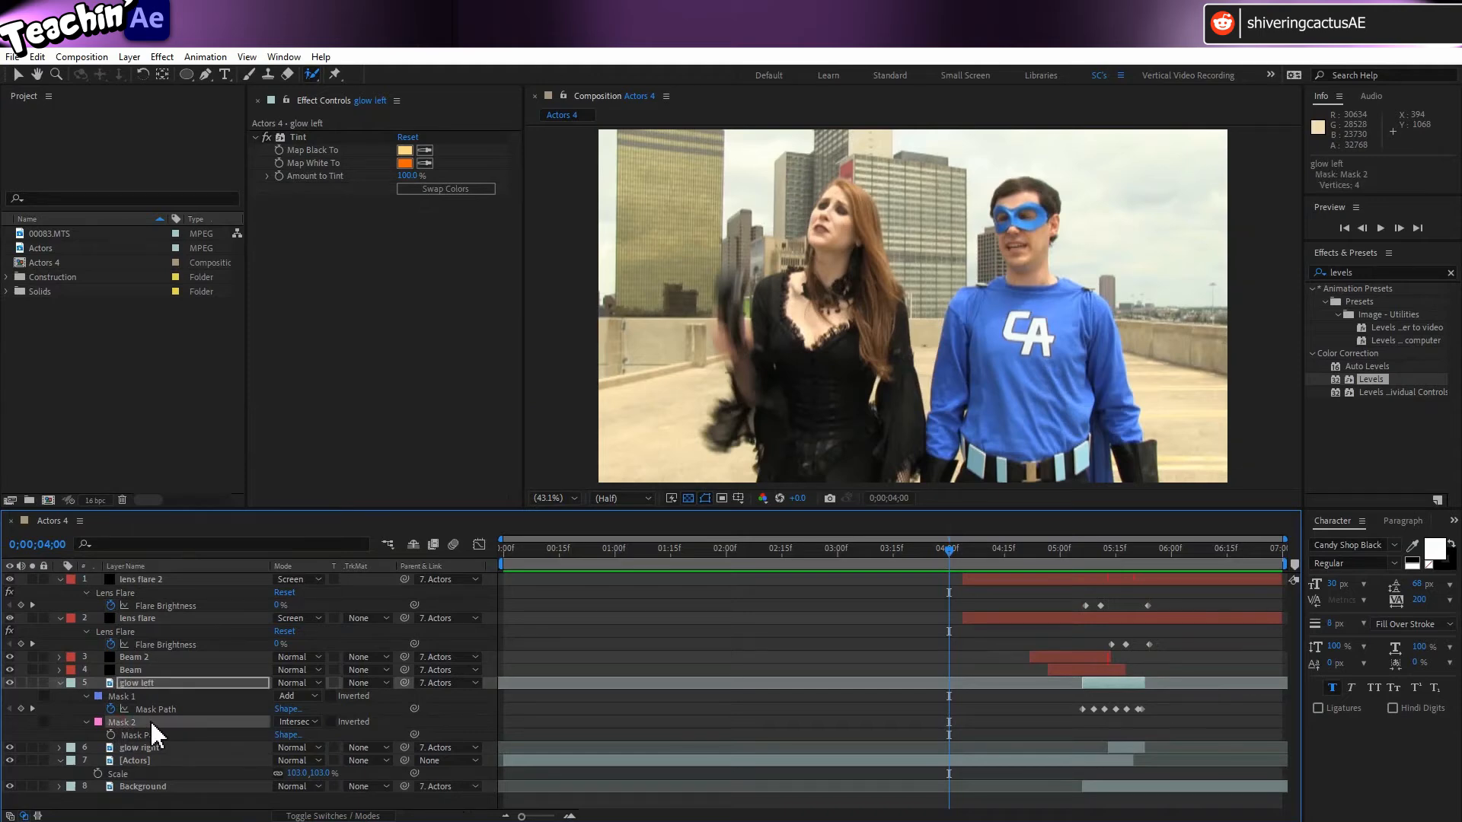
left_click(157, 747)
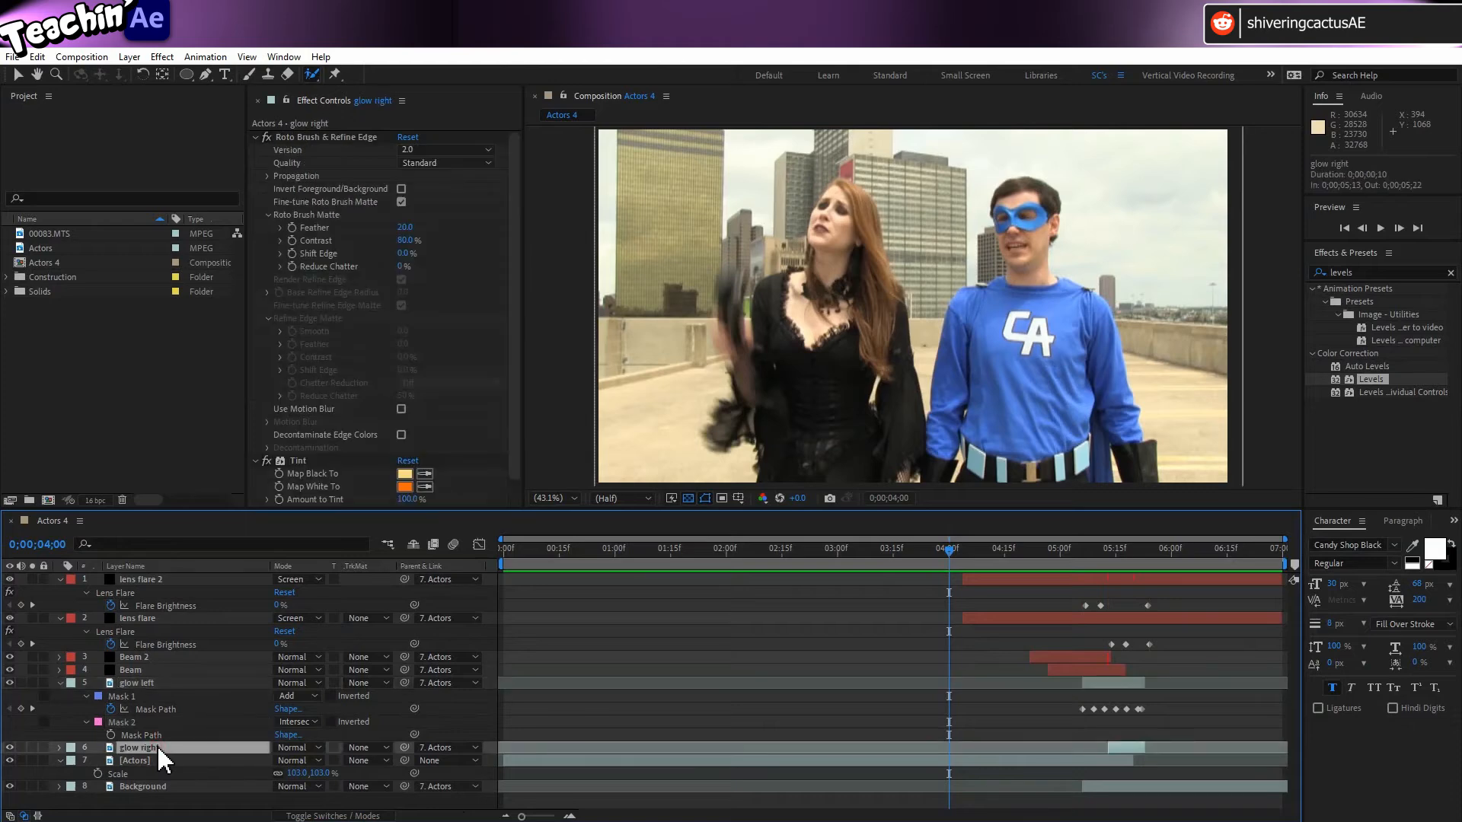
key("Return")
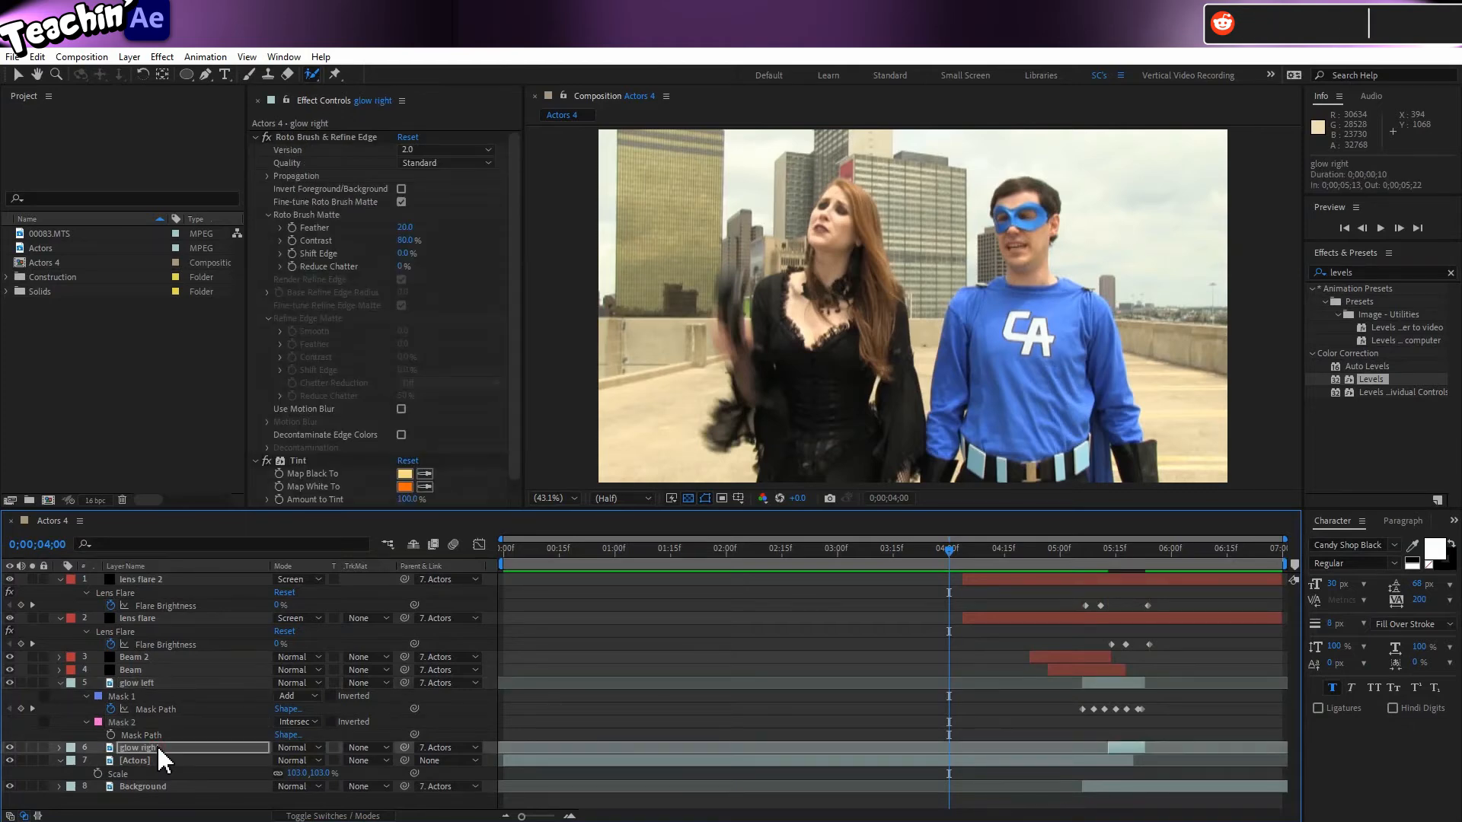
key("m")
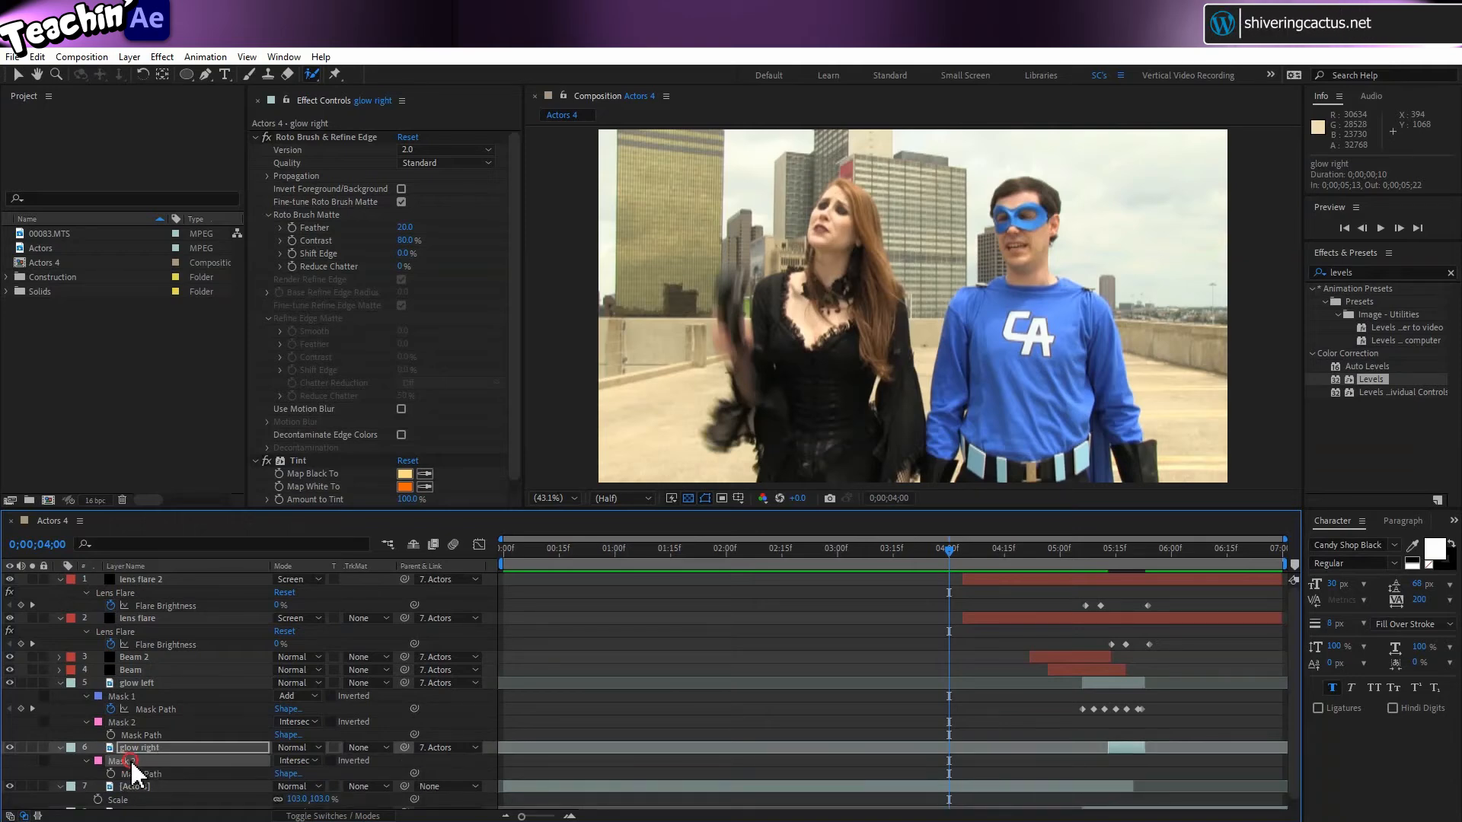
Change the mode of Mask 2 on the glow right layer to Add
left_click(131, 761)
scroll(150, 785, "down", 1)
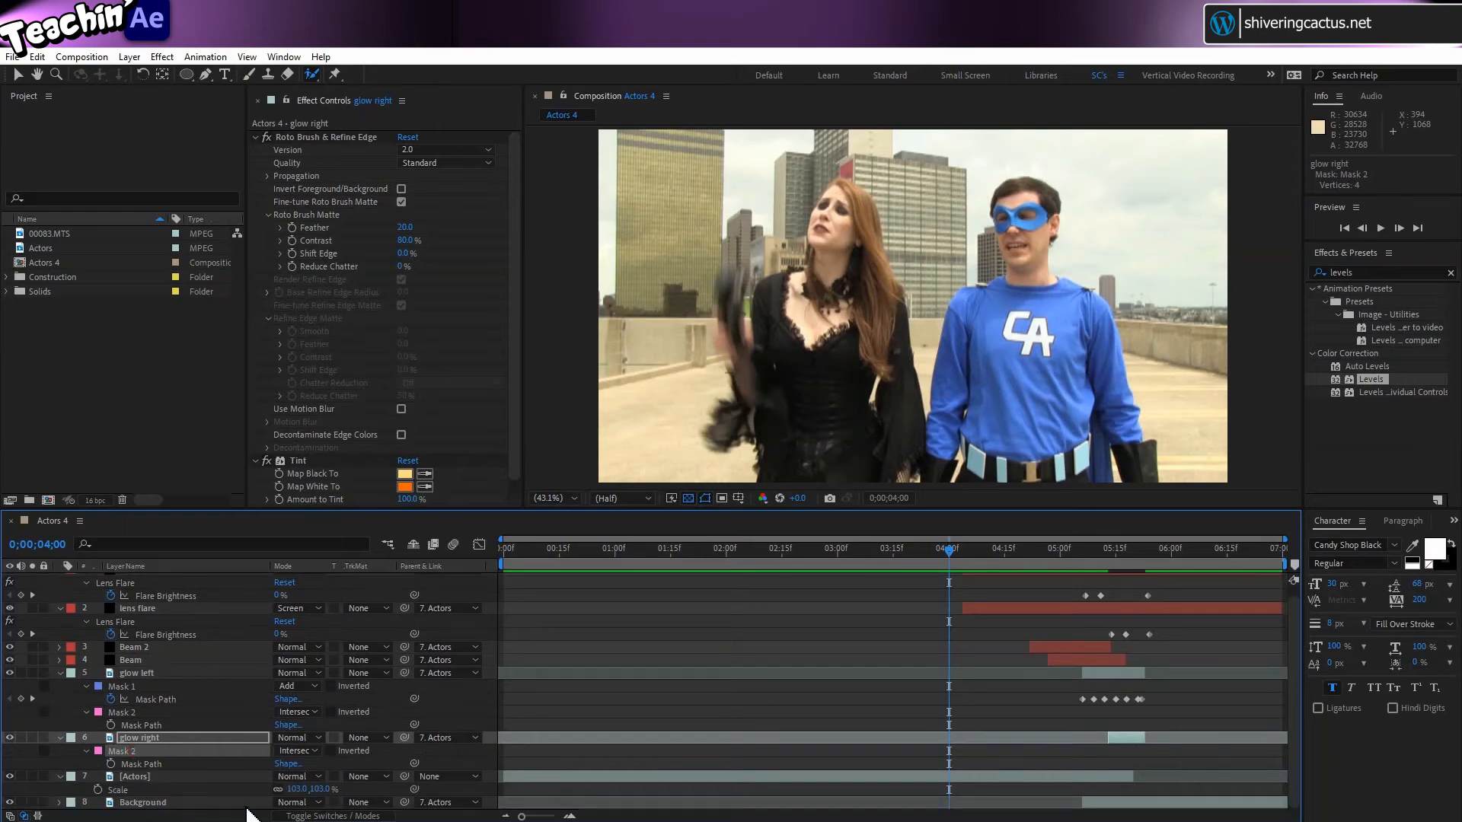
left_click(308, 751)
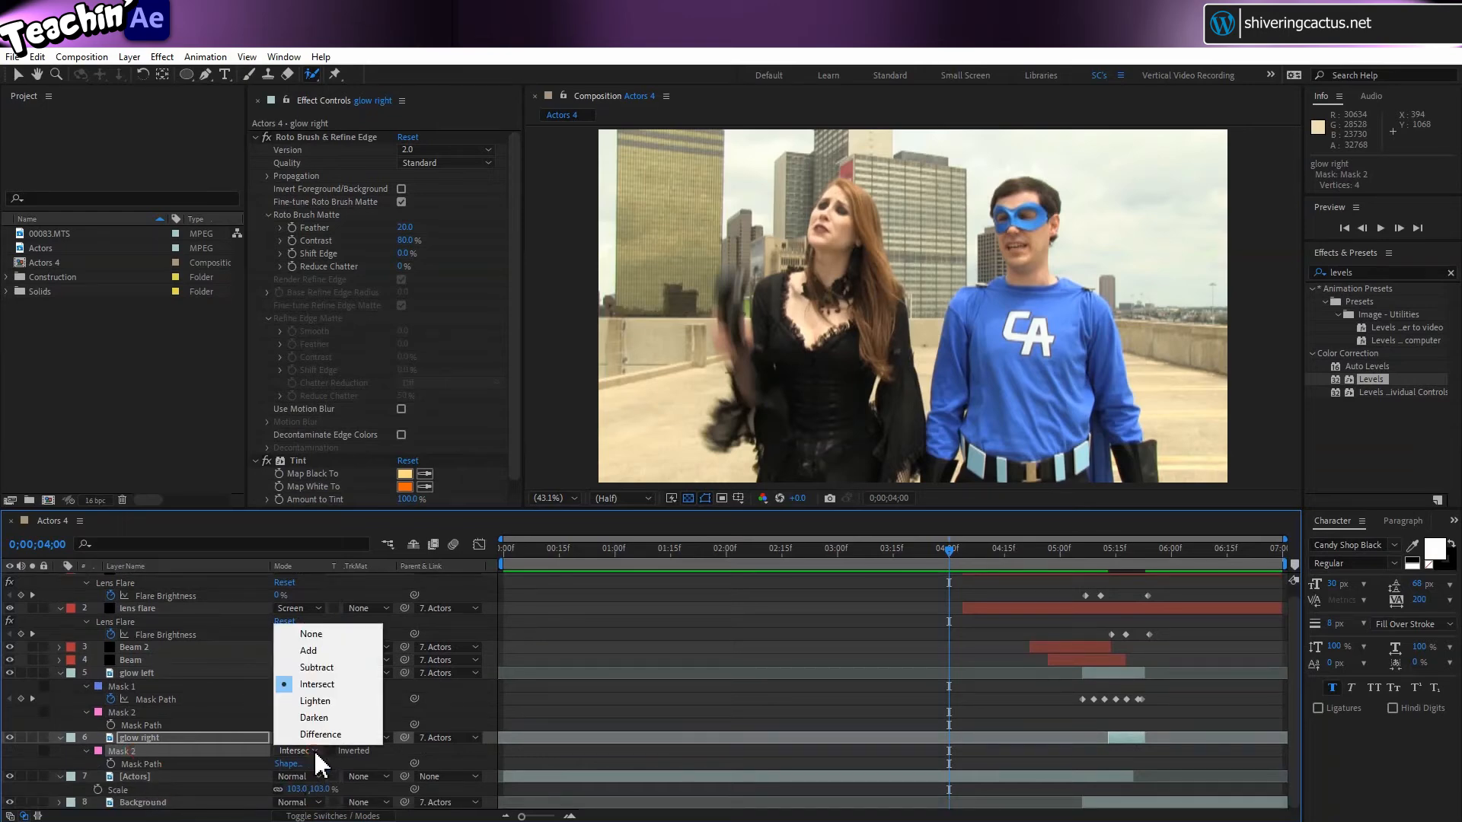
left_click(325, 653)
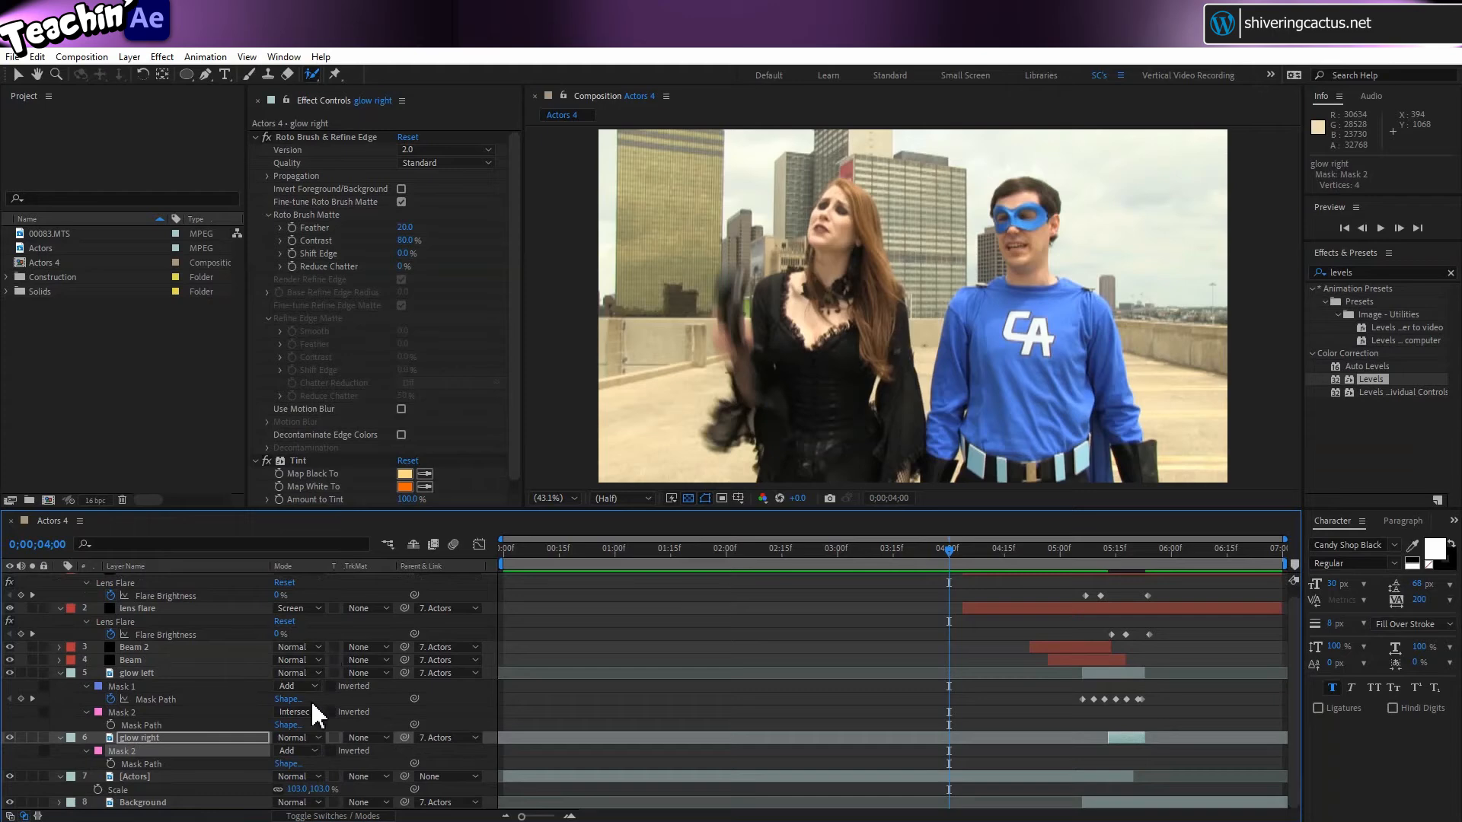
At 0;00;05;15, move the glow right layer's Mask 2 onto the lens flare on the man's chest
key("v")
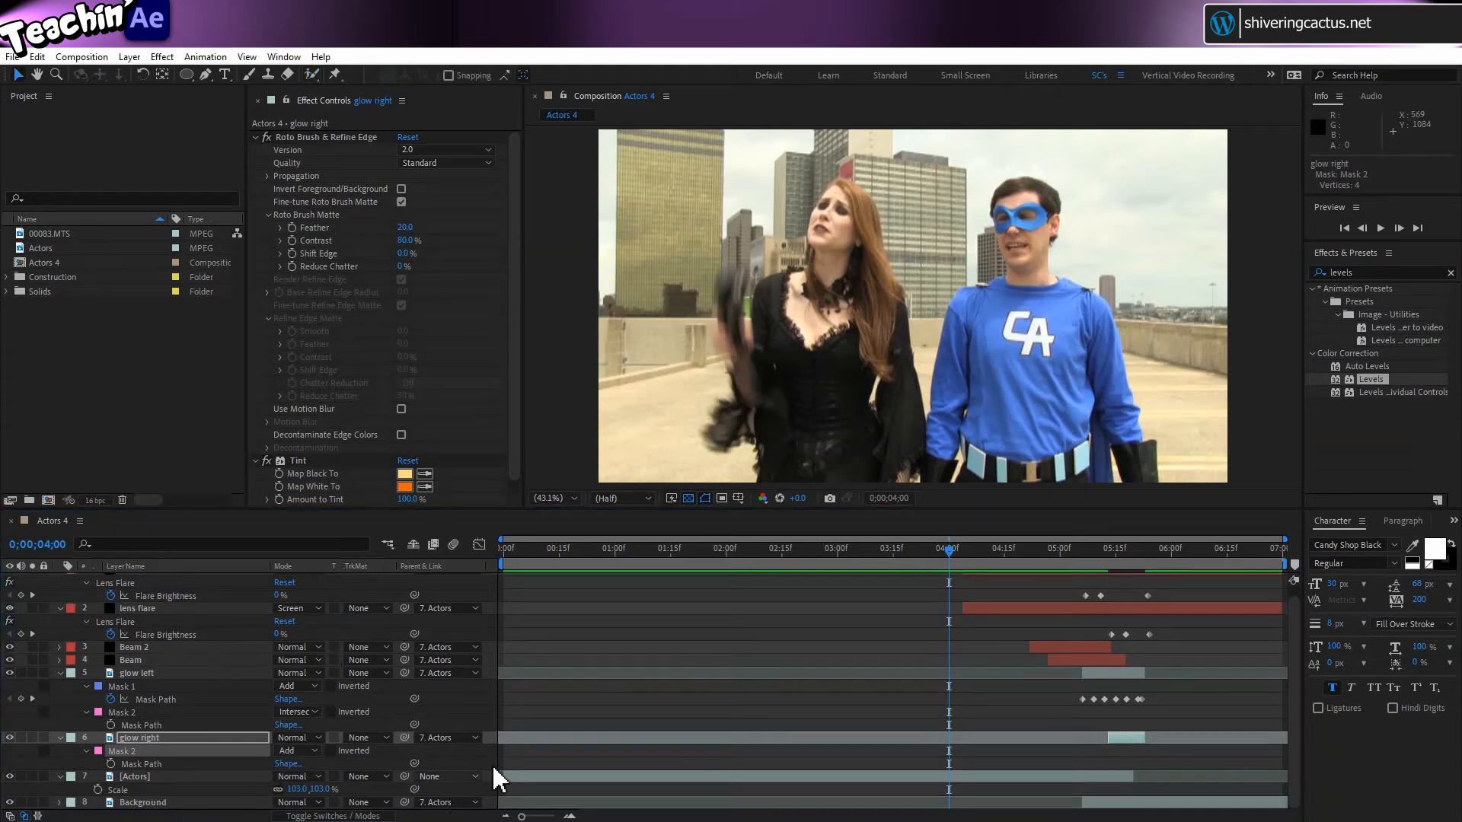
left_click_drag(949, 563, 1114, 572)
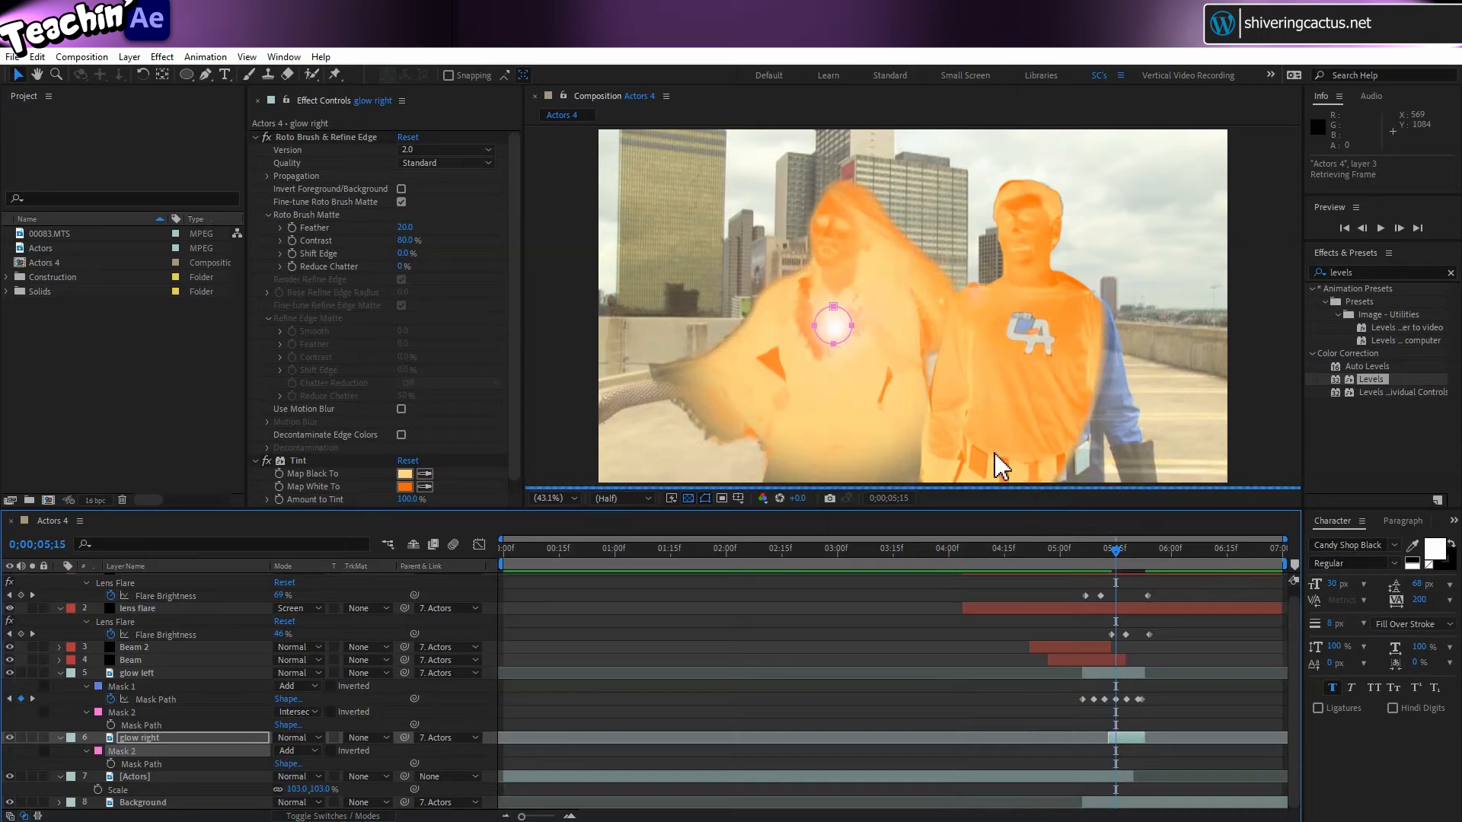
double_click(838, 333)
left_click(876, 318)
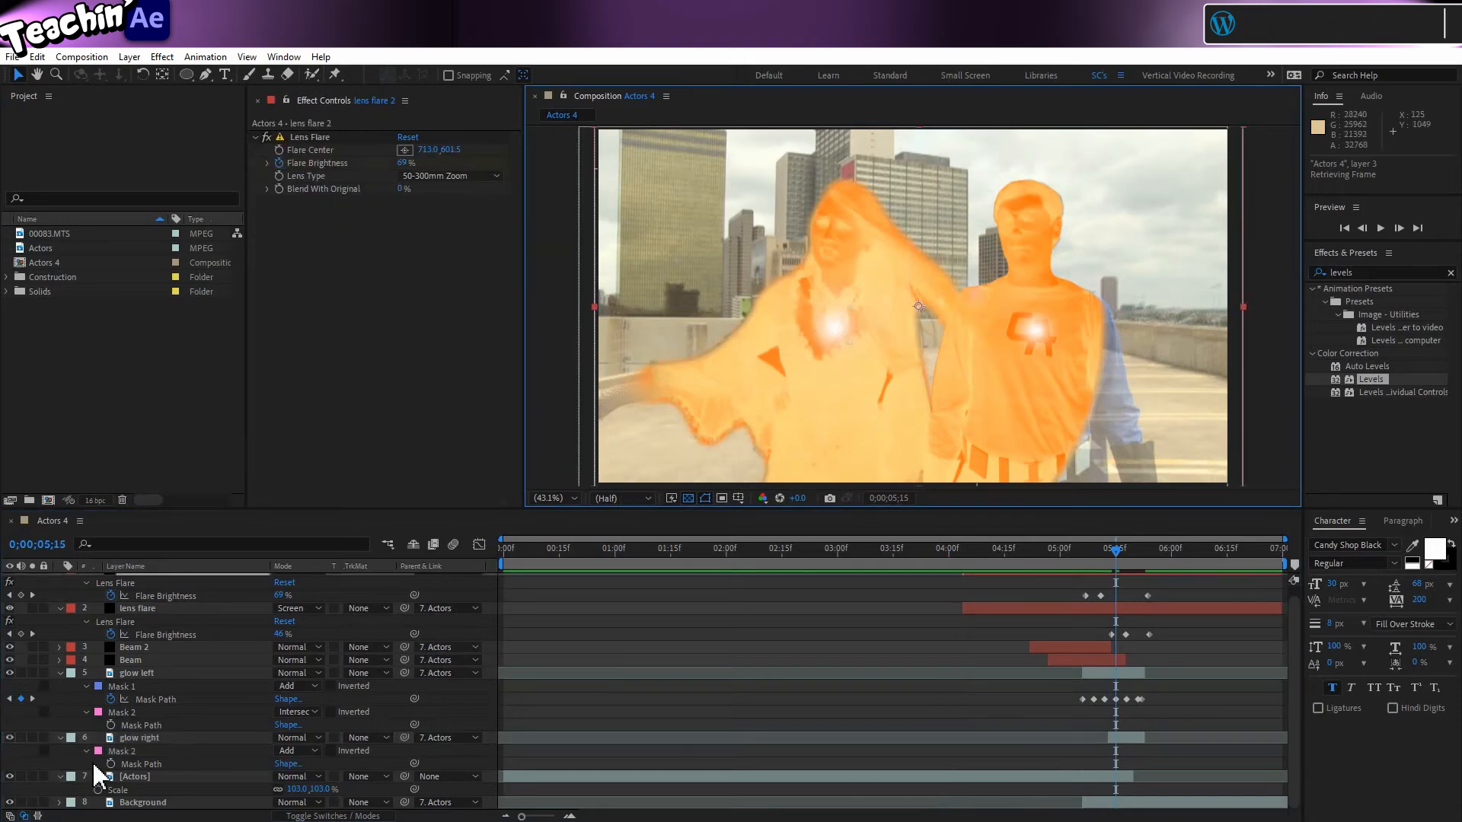
left_click(122, 751)
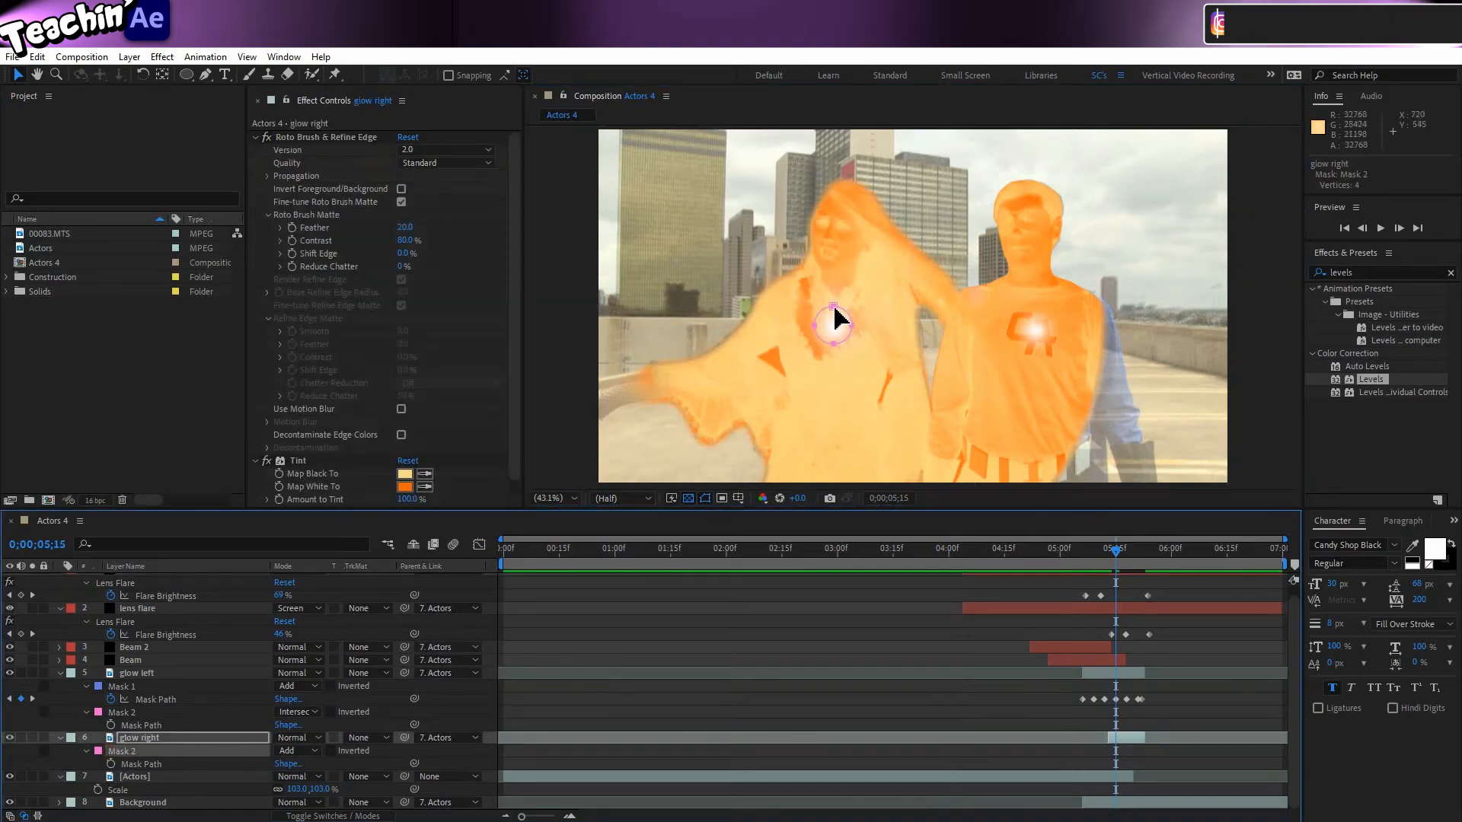
left_click_drag(838, 318, 1047, 325)
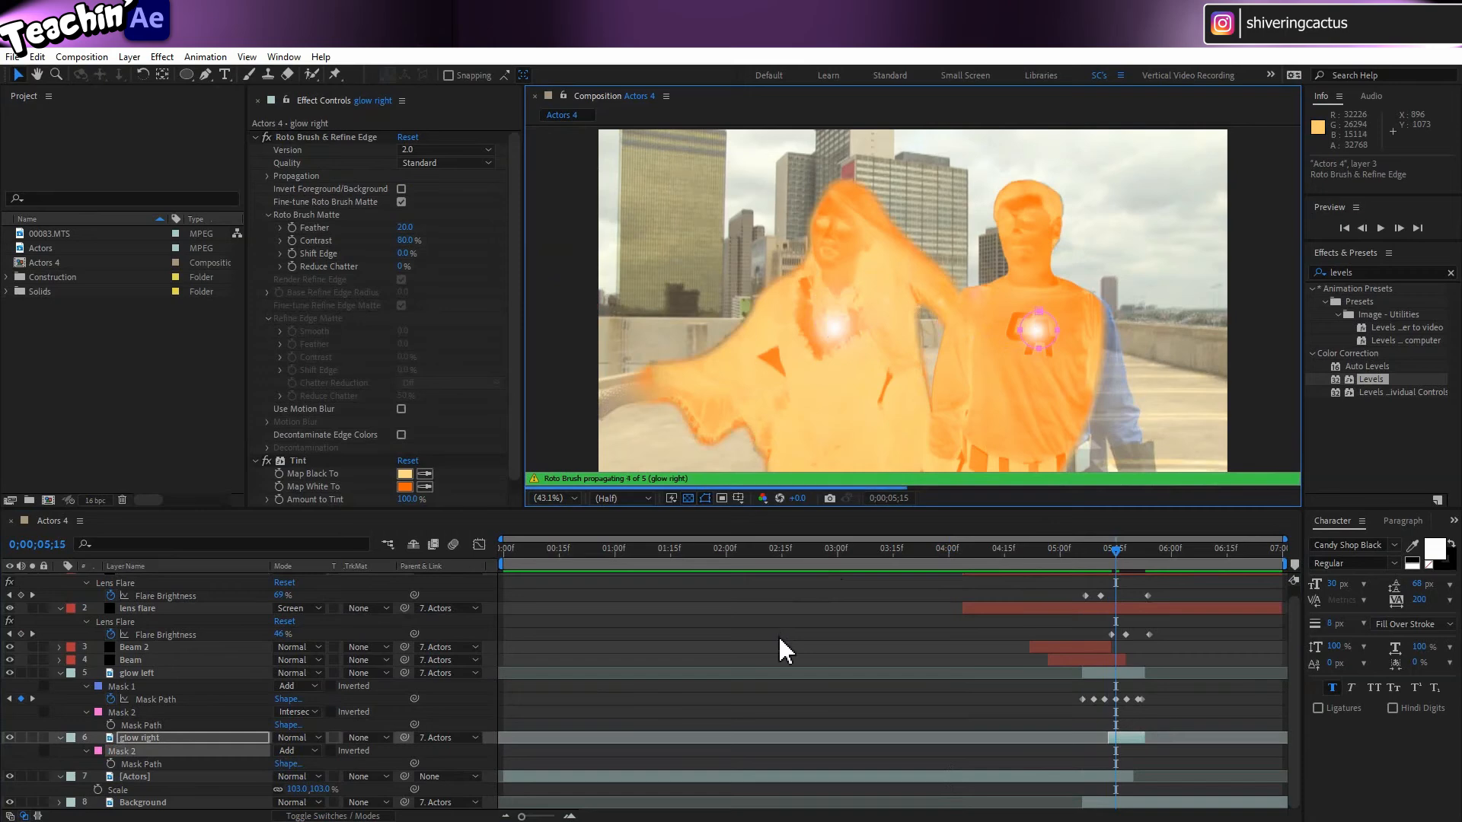
Reveal glow right's Mask Expansion keyframes and shift both so the first sits just before the visible start of the layer
key("u")
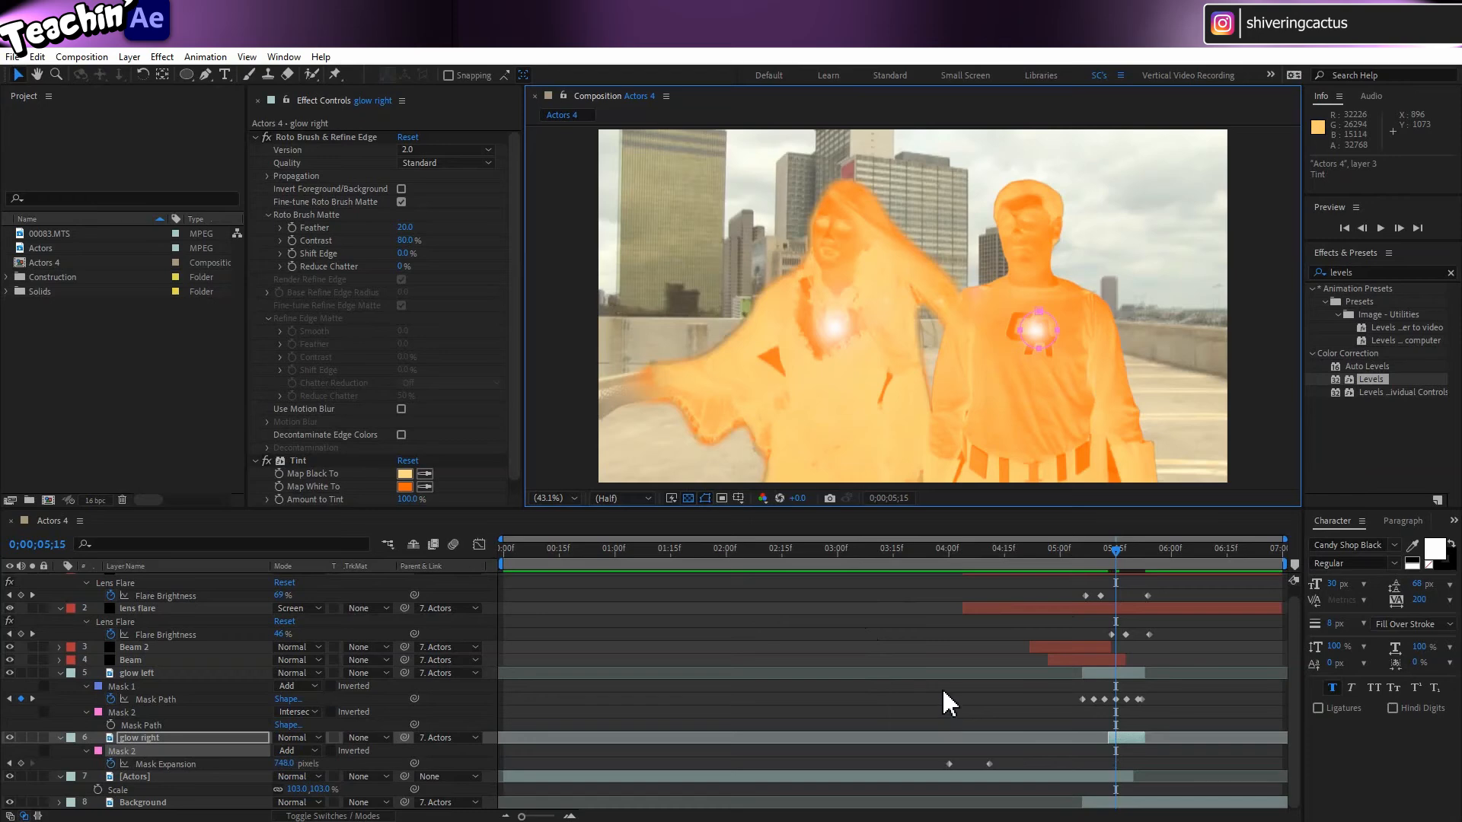
left_click_drag(933, 756, 984, 765)
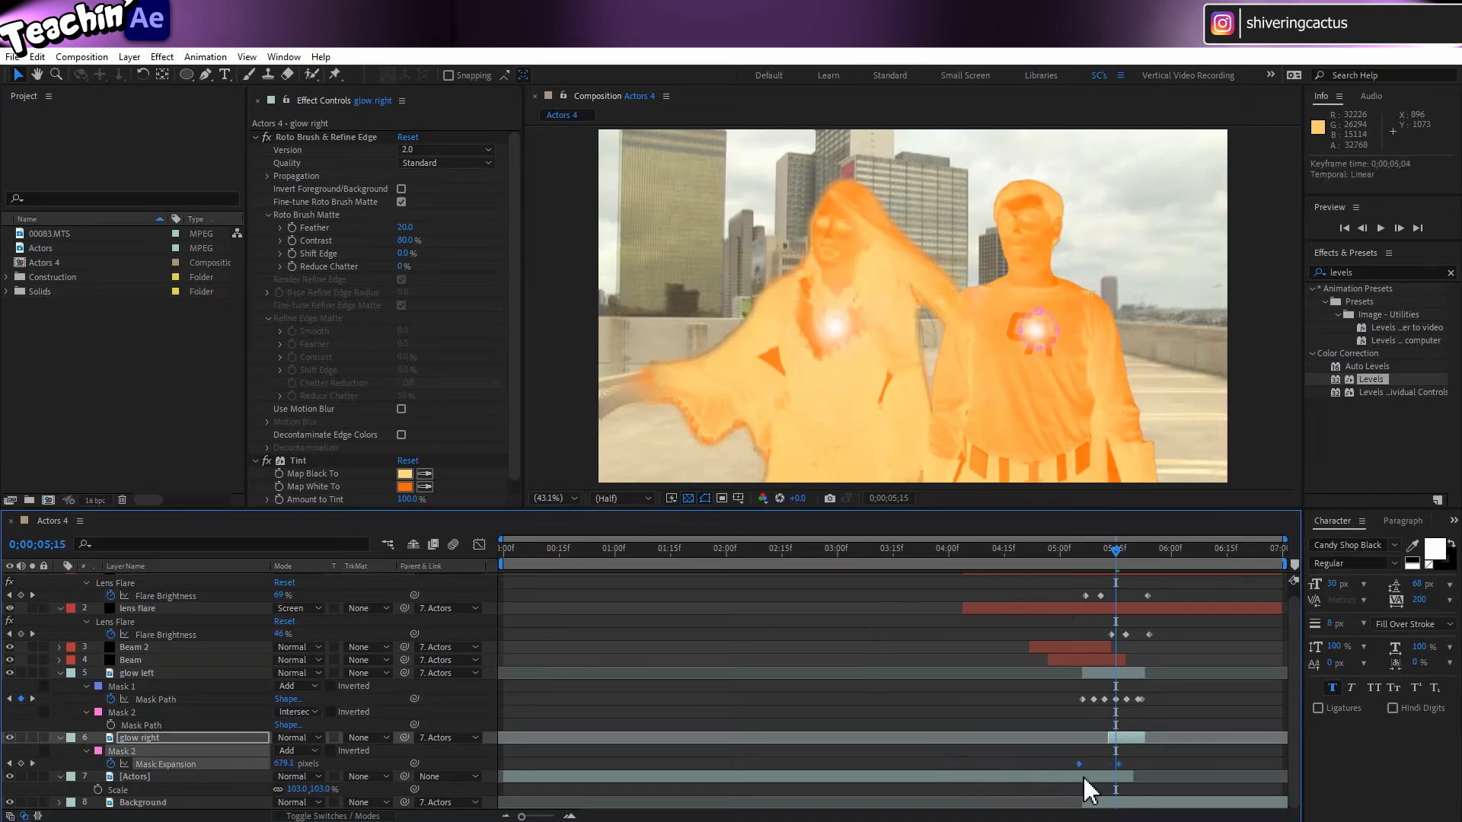
left_click_drag(1084, 778, 1115, 776)
Scrub through the man's glow and disappearance to 0;00;05;24, and preview the composition from 0;00;03;19
left_click_drag(1086, 537, 1131, 548)
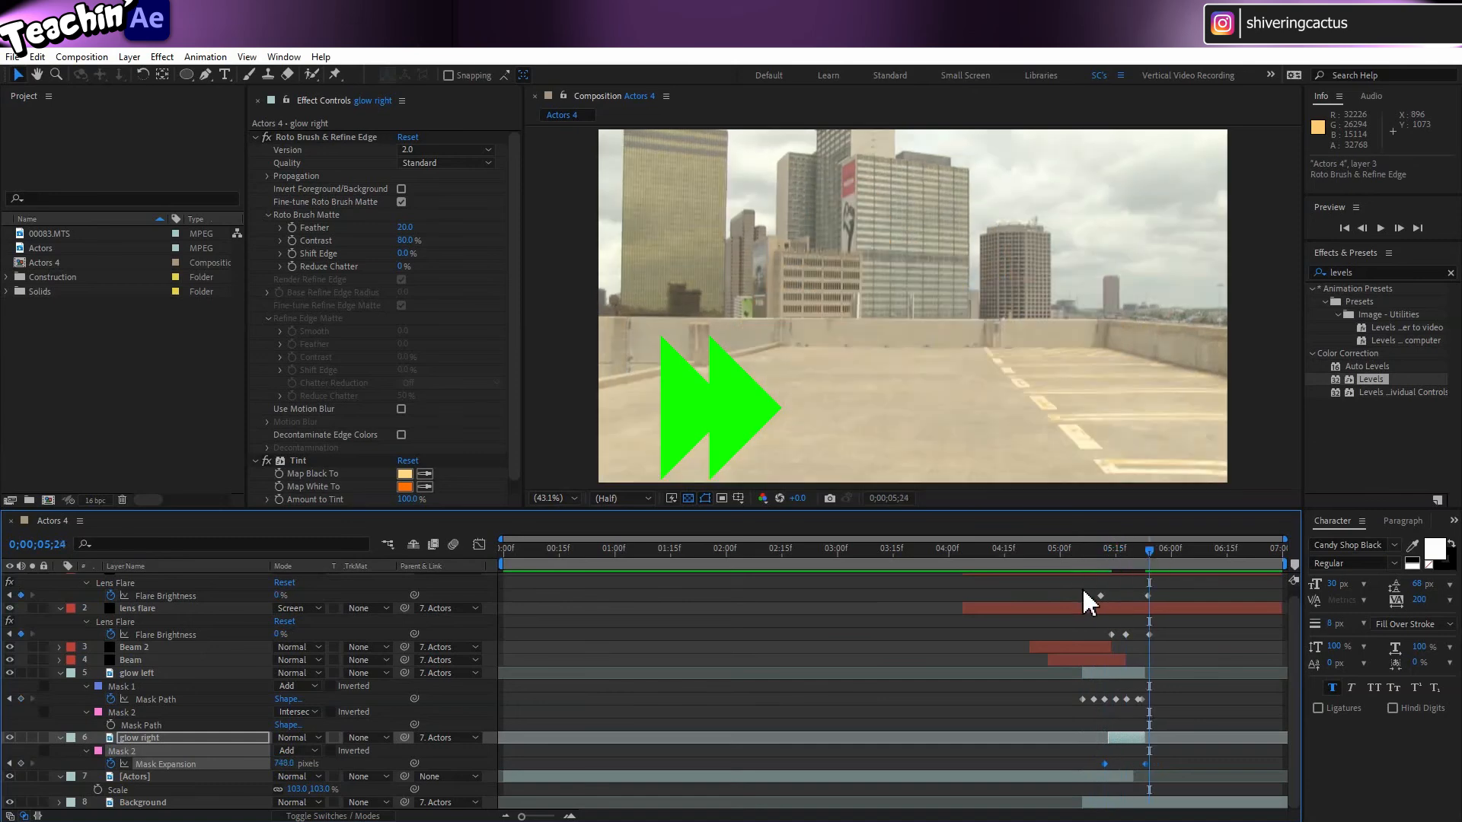
key("space")
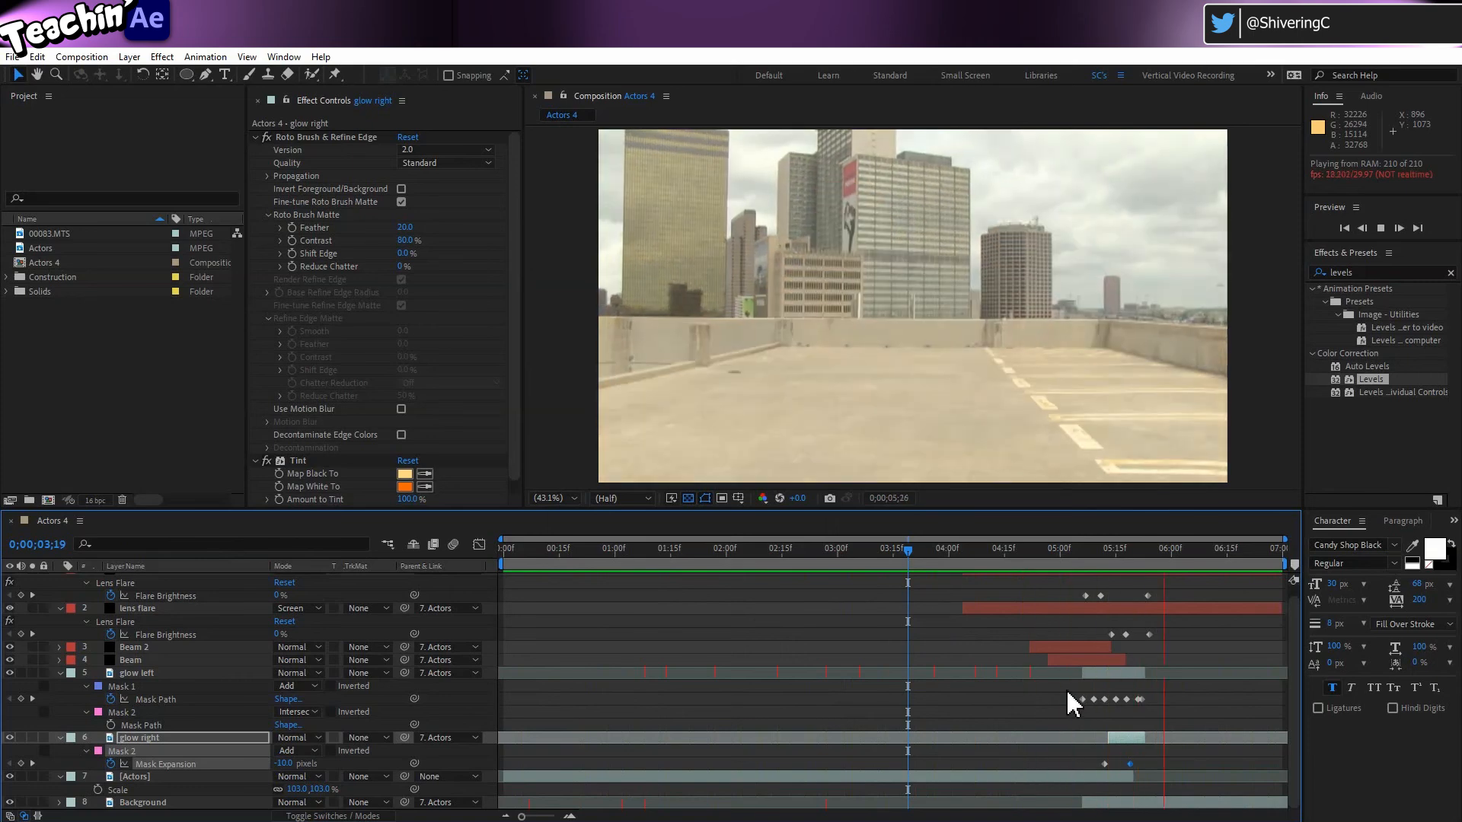
key("space")
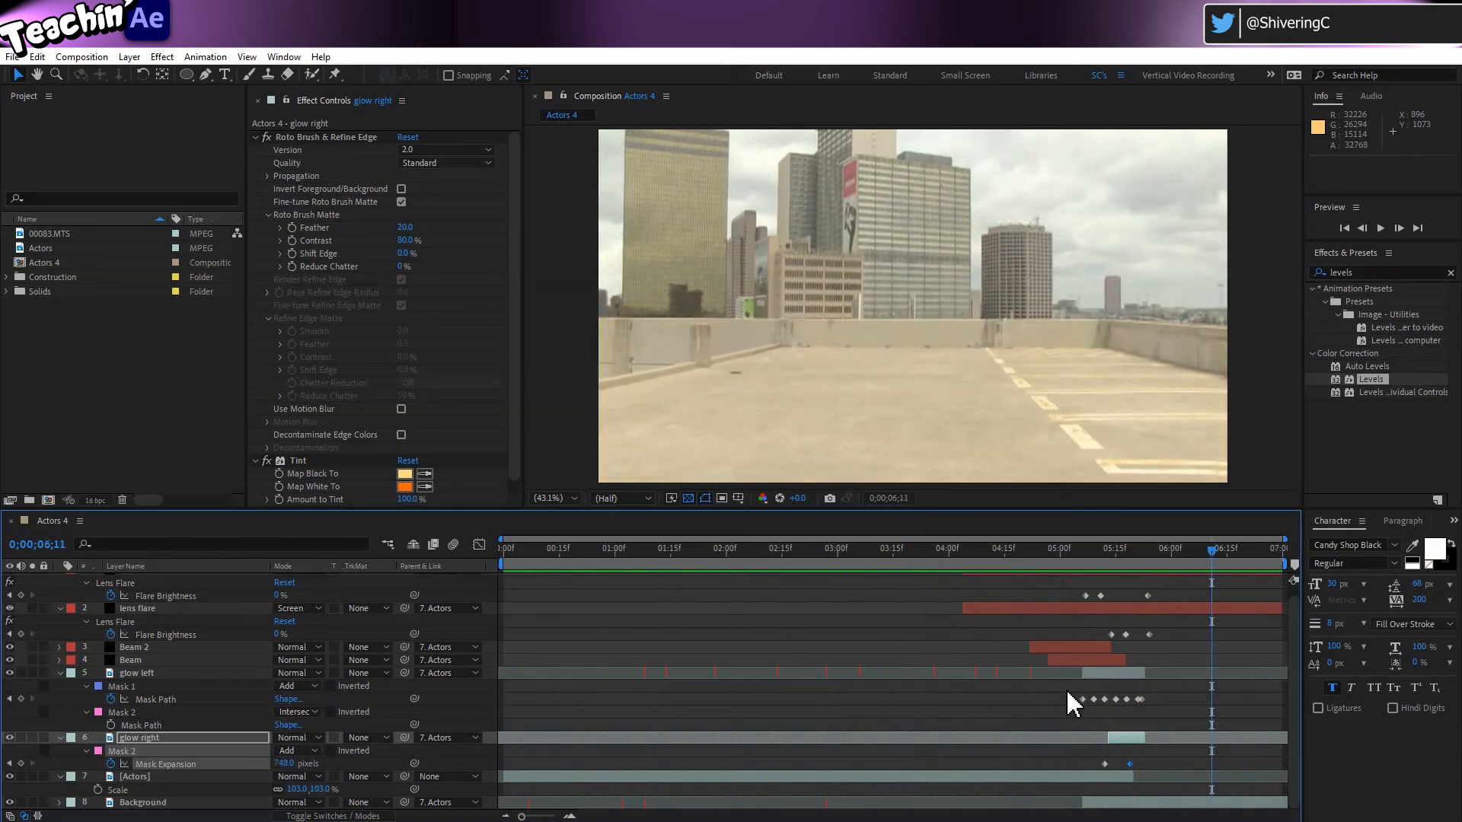